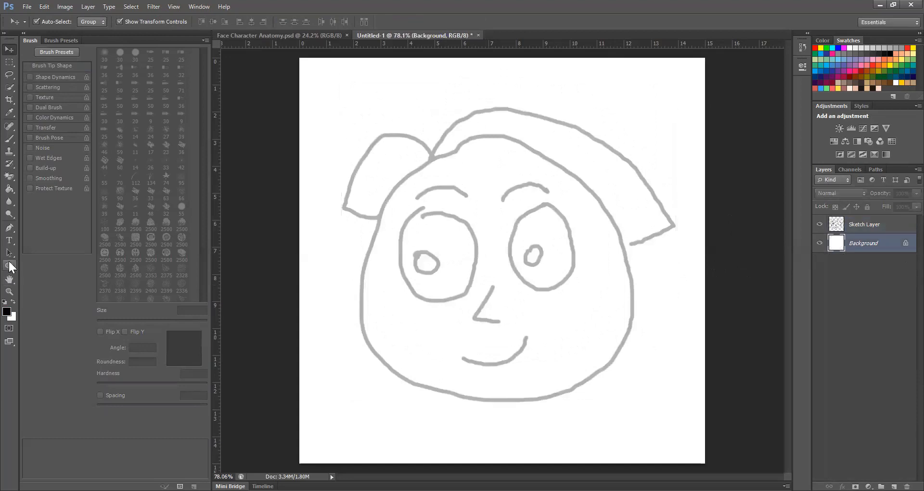
Step: Create a skin-coloured circle 767 px wide for the head and position it over the sketched face outline
{"action": "left_click", "coordinate": [9, 266]}
{"action": "left_click", "coordinate": [86, 20]}
{"action": "left_click", "coordinate": [81, 124]}
{"action": "left_click_drag", "start_coordinate": [373, 138], "coordinate": [661, 427]}
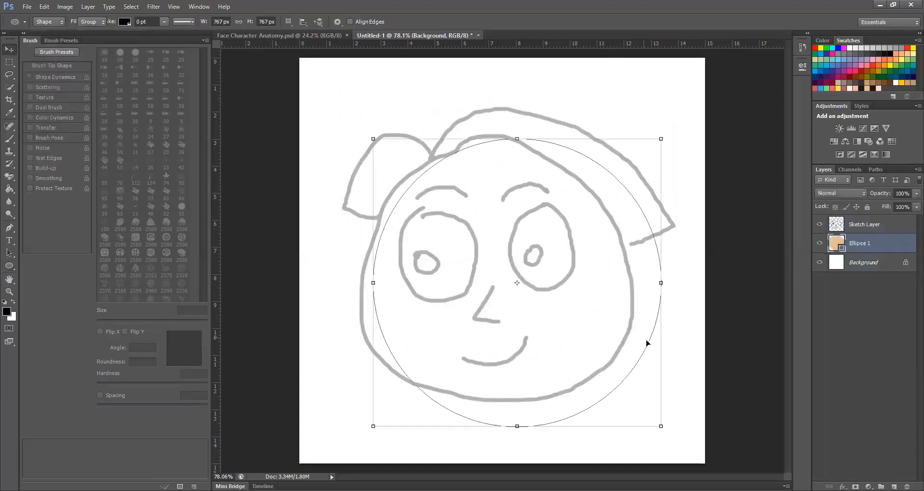
{"action": "left_click_drag", "start_coordinate": [619, 336], "coordinate": [601, 329]}
{"action": "left_click", "coordinate": [86, 21]}
{"action": "left_click", "coordinate": [91, 124]}
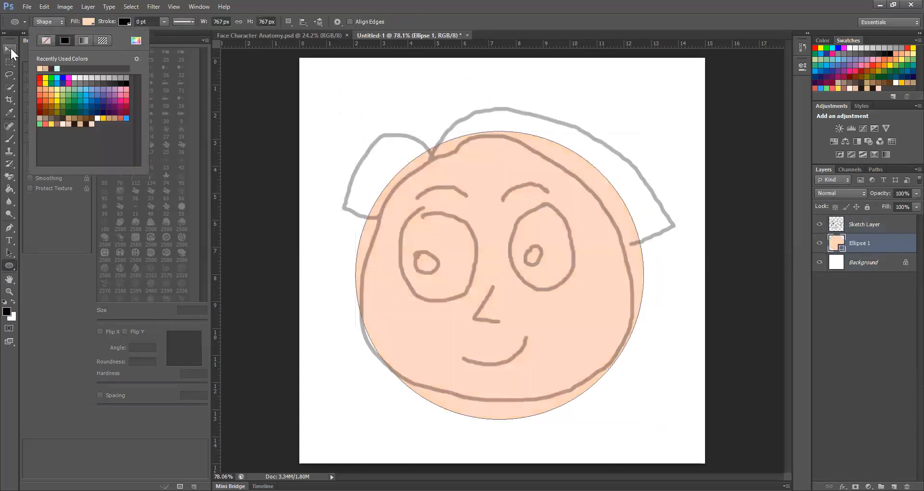
{"action": "left_click", "coordinate": [10, 49]}
Step: On a new layer above the head circle, paint scalloped black hair along the sketched hairline with an 80 px brush
{"action": "left_click", "coordinate": [894, 486]}
{"action": "left_click", "coordinate": [9, 139]}
{"action": "key", "text": "bracketright"}
{"action": "key", "text": "bracketright"}
{"action": "key", "text": "bracketright"}
{"action": "key", "text": "bracketright"}
{"action": "key", "text": "bracketright"}
{"action": "key", "text": "bracketright"}
{"action": "key", "text": "bracketright"}
{"action": "key", "text": "bracketright"}
{"action": "key", "text": "bracketright"}
{"action": "key", "text": "bracketright"}
{"action": "key", "text": "bracketright"}
{"action": "key", "text": "bracketright"}
{"action": "key", "text": "bracketright"}
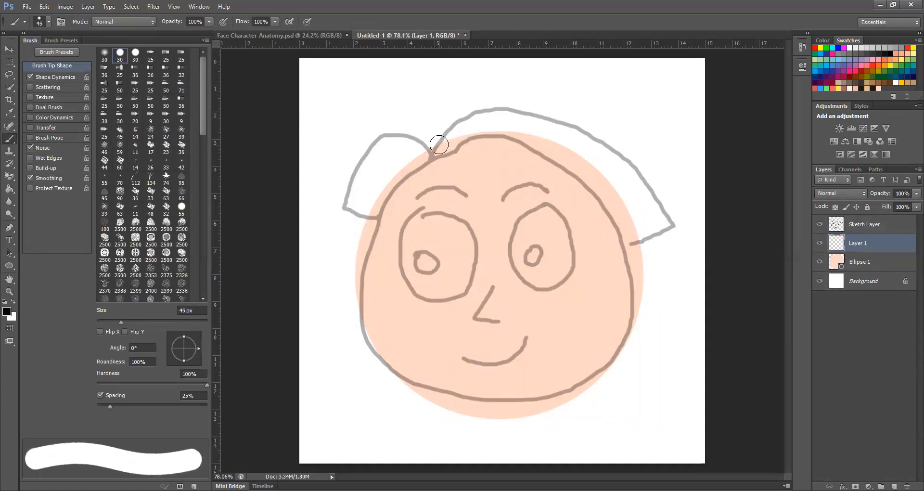
{"action": "mouse_move", "coordinate": [483, 126]}
{"action": "left_mouse_down"}
{"action": "mouse_move", "coordinate": [440, 135]}
{"action": "mouse_move", "coordinate": [514, 144]}
{"action": "mouse_move", "coordinate": [570, 127]}
{"action": "mouse_move", "coordinate": [620, 212]}
{"action": "mouse_move", "coordinate": [652, 235]}
{"action": "left_mouse_up"}
{"action": "key", "text": "ctrl+z"}
{"action": "key", "text": "bracketleft"}
{"action": "key", "text": "bracketleft"}
{"action": "key", "text": "bracketleft"}
{"action": "key", "text": "bracketleft"}
{"action": "key", "text": "bracketleft"}
{"action": "mouse_move", "coordinate": [422, 158]}
{"action": "left_mouse_down"}
{"action": "mouse_move", "coordinate": [411, 153]}
{"action": "mouse_move", "coordinate": [360, 219]}
{"action": "left_mouse_up"}
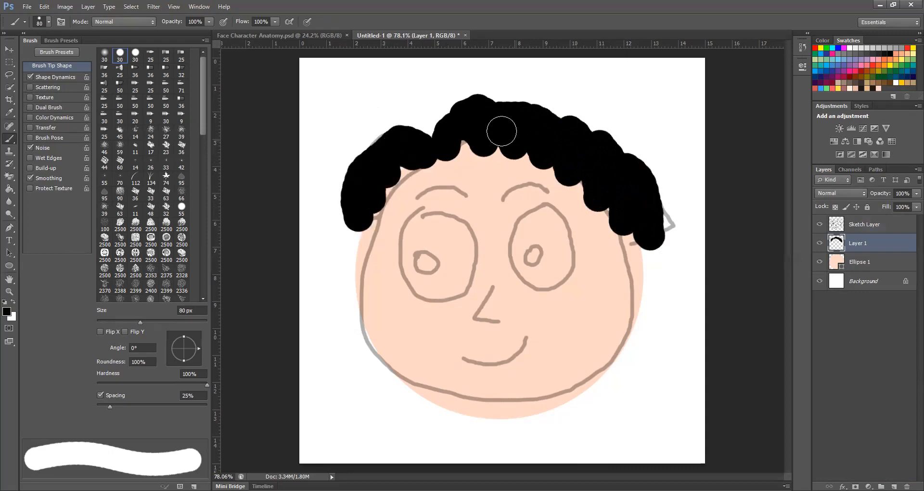
Step: Hide the Sketch Layer and check the document's image size
{"action": "left_click", "coordinate": [819, 224]}
{"action": "left_click", "coordinate": [65, 6]}
{"action": "left_click", "coordinate": [123, 115]}
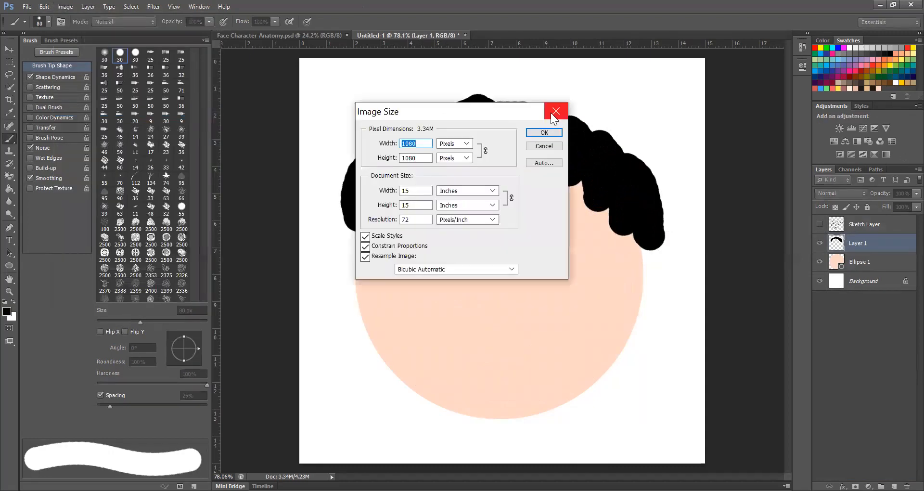
{"action": "left_click", "coordinate": [553, 114]}
Step: Merge the hair layer and the head circle layer into one layer
{"action": "left_click", "coordinate": [874, 262], "text": "shift"}
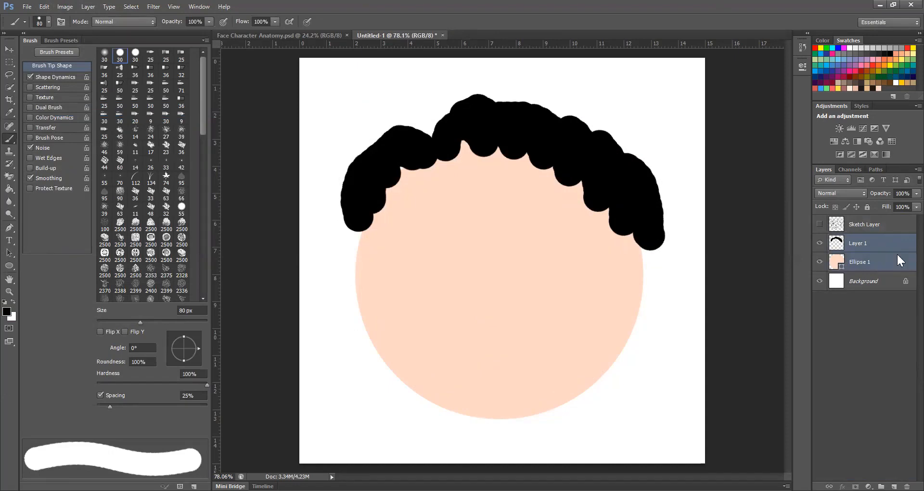
{"action": "right_click", "coordinate": [899, 262]}
{"action": "left_click", "coordinate": [804, 354]}
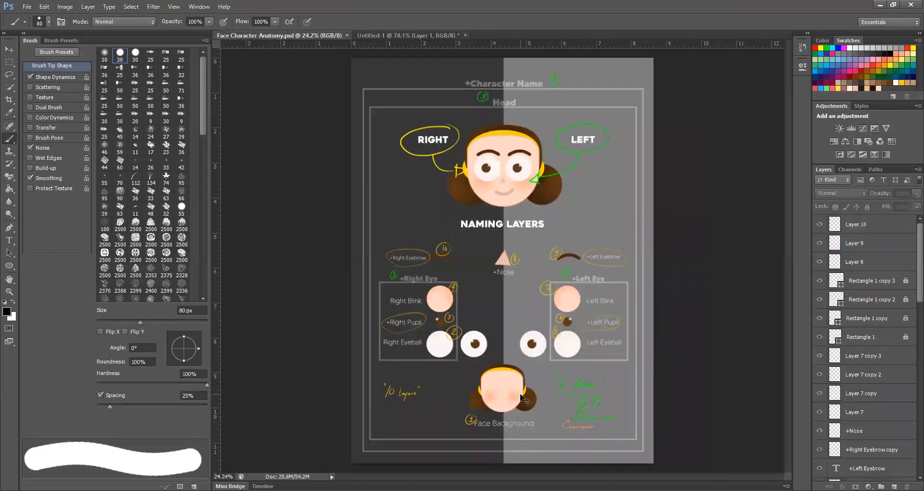
Step: Consult the layer names in Face Character Anatomy.psd and rename the merged head layer in Untitled-1 as Face Background
{"action": "key", "text": "ctrl+plus"}
{"action": "key", "text": "ctrl+plus"}
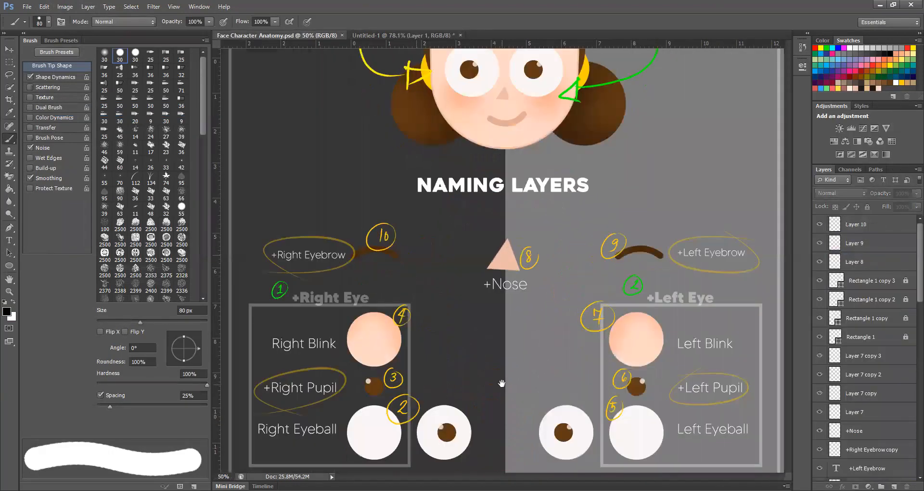
{"action": "scroll", "coordinate": [501, 383], "scroll_direction": "down", "scroll_amount": 5}
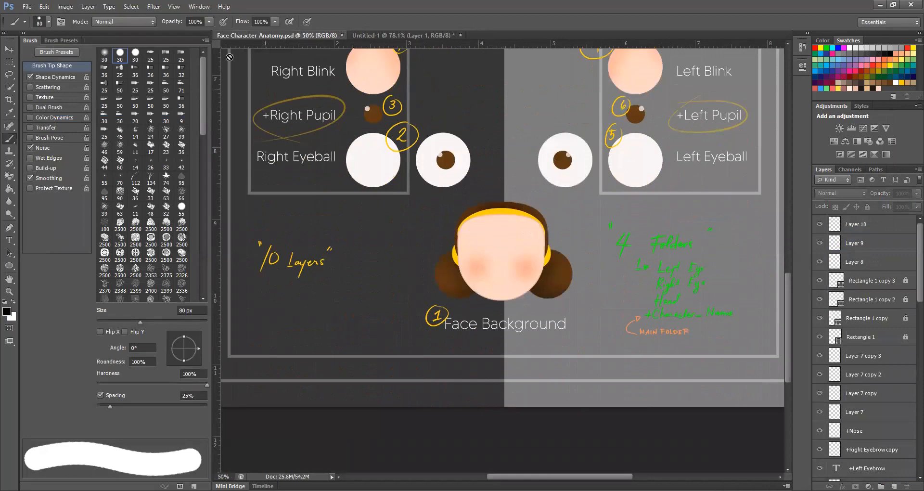
{"action": "left_click", "coordinate": [385, 34]}
{"action": "key", "text": "v"}
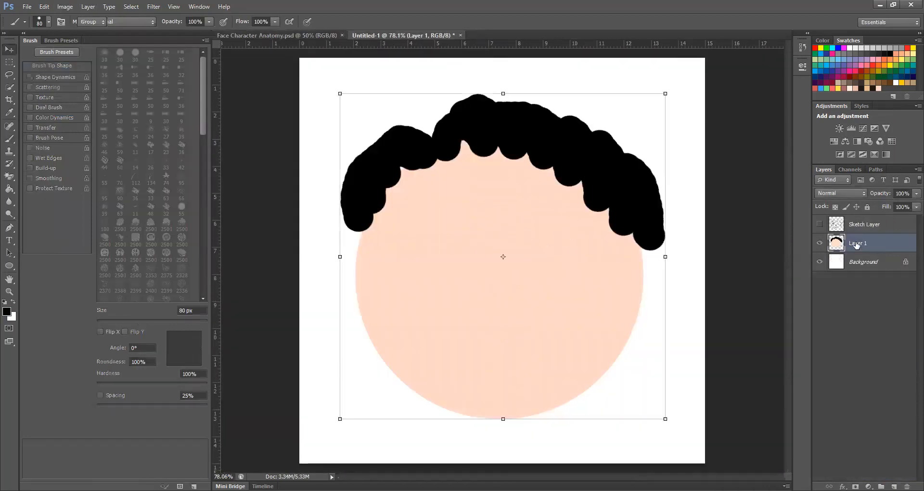
{"action": "double_click", "coordinate": [856, 242]}
{"action": "type", "text": "Fac"}
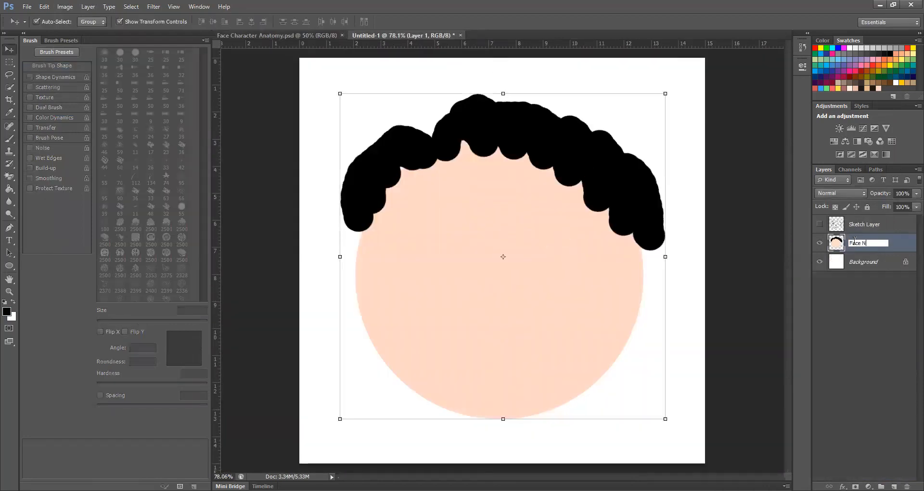
{"action": "type", "text": "e Background"}
{"action": "key", "text": "Return"}
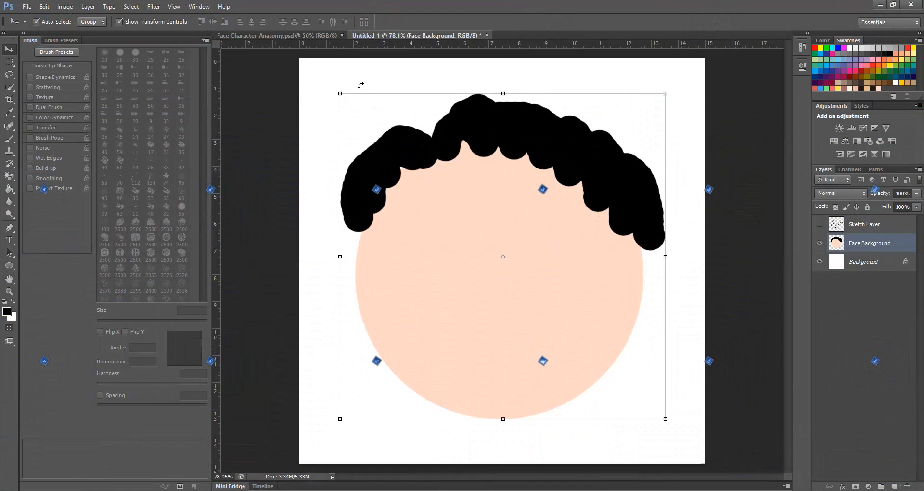
Step: Check the Left Eye parts in Face Character Anatomy.psd and draw a white eyeball circle about 325 px wide on the face in Untitled-1
{"action": "left_click", "coordinate": [303, 35]}
{"action": "left_click_drag", "start_coordinate": [616, 224], "coordinate": [372, 240]}
{"action": "key", "text": "ctrl+plus"}
{"action": "key", "text": "ctrl+plus"}
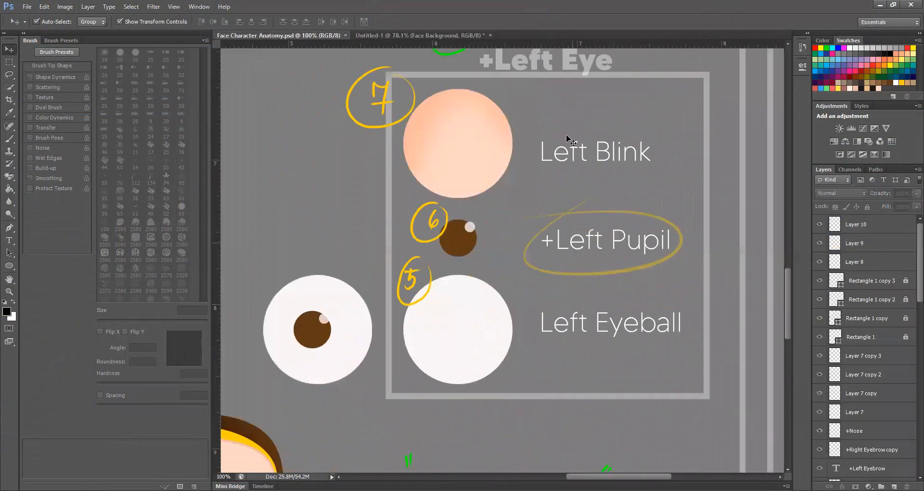
{"action": "left_click", "coordinate": [462, 35]}
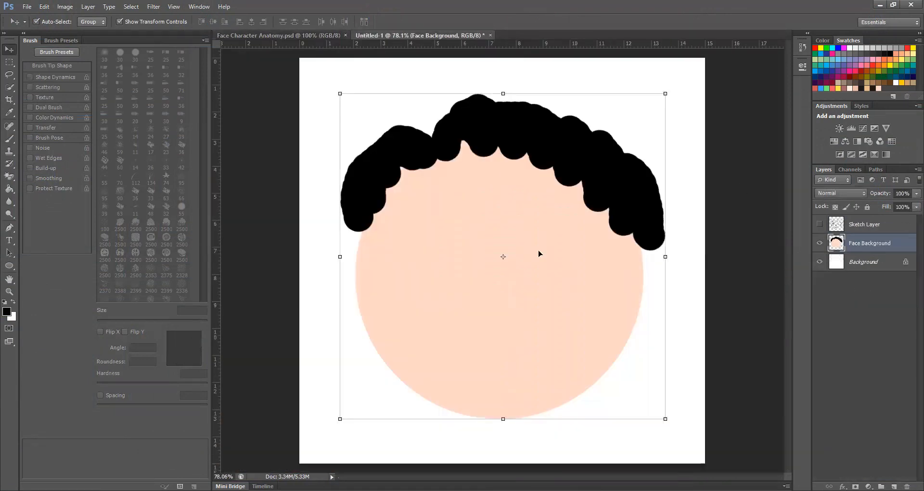
{"action": "left_click", "coordinate": [8, 273]}
{"action": "left_click", "coordinate": [88, 22]}
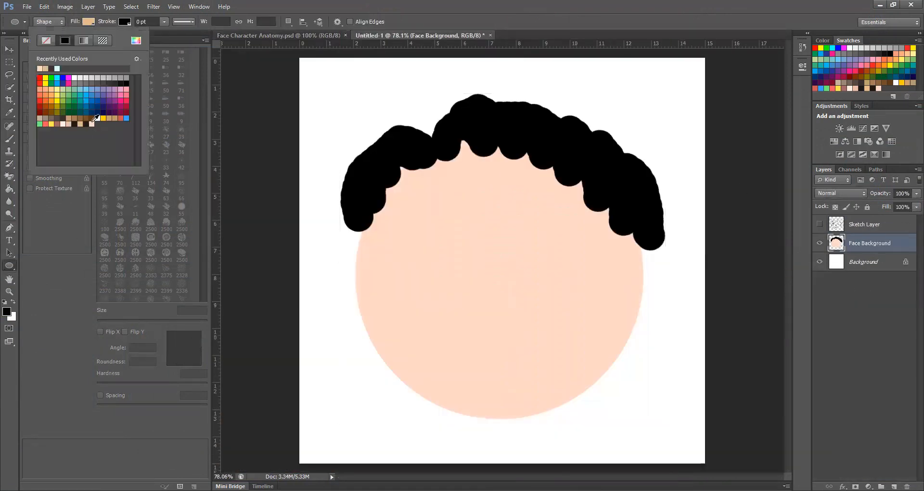
{"action": "left_click_drag", "start_coordinate": [505, 214], "coordinate": [626, 335]}
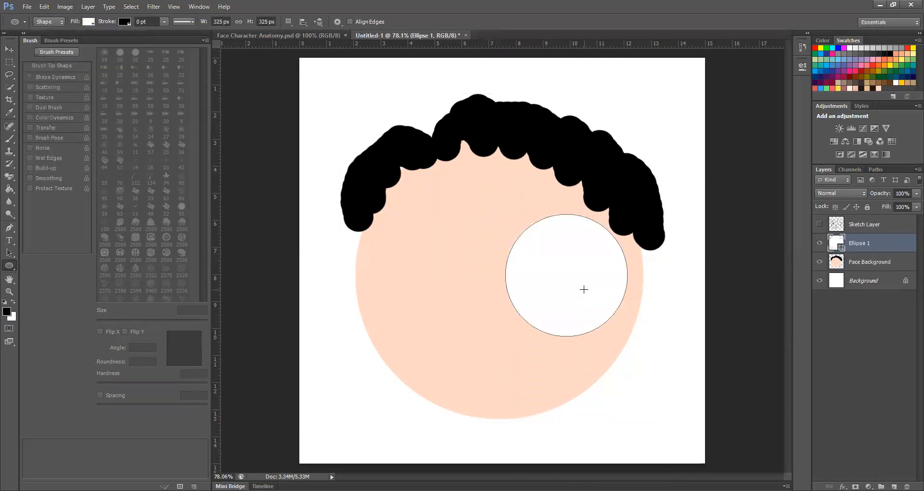
{"action": "key", "text": "v"}
{"action": "left_click", "coordinate": [10, 267]}
{"action": "left_click_drag", "start_coordinate": [520, 293], "coordinate": [492, 260]}
{"action": "key", "text": "ctrl+z"}
{"action": "left_click_drag", "start_coordinate": [577, 305], "coordinate": [531, 259]}
{"action": "key", "text": "ctrl+z"}
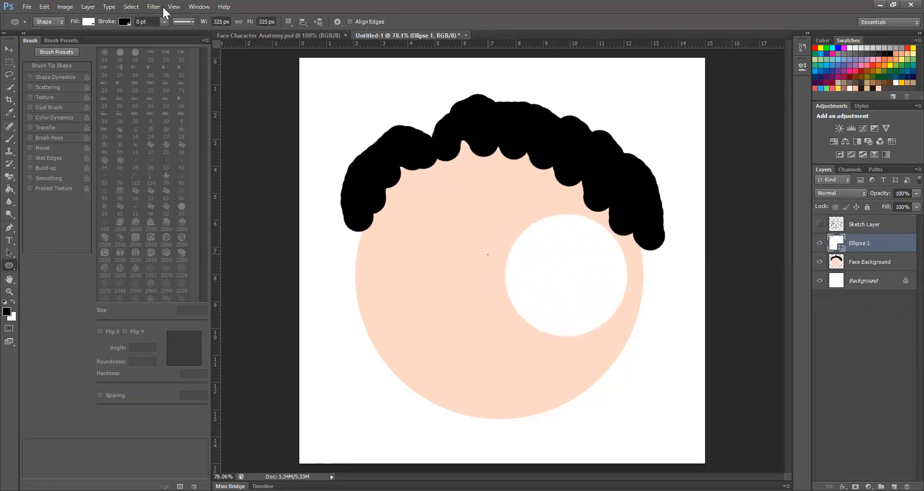
Step: Draw a circle about 144 px wide, fill it dark brown and place it inside the white eyeball as the pupil
{"action": "left_click_drag", "start_coordinate": [541, 308], "coordinate": [487, 254]}
{"action": "left_click", "coordinate": [88, 22]}
{"action": "left_click", "coordinate": [96, 117]}
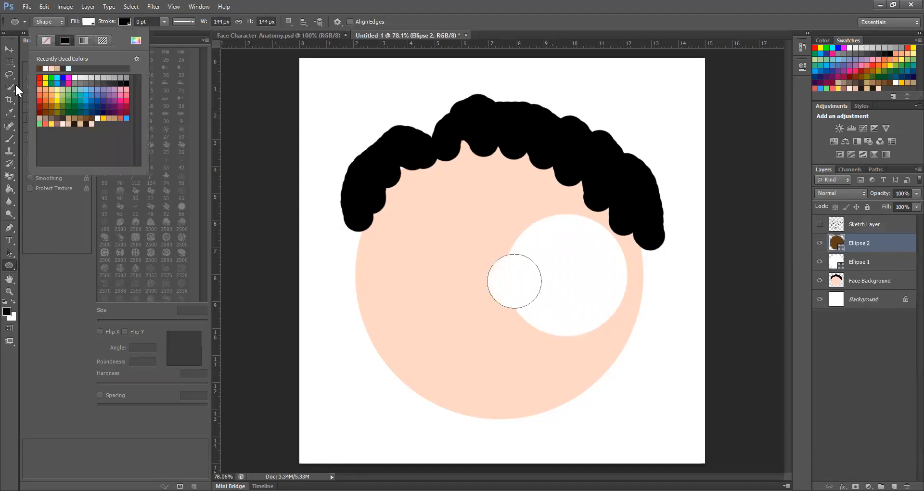
{"action": "left_click", "coordinate": [9, 49]}
{"action": "left_click_drag", "start_coordinate": [515, 281], "coordinate": [554, 275]}
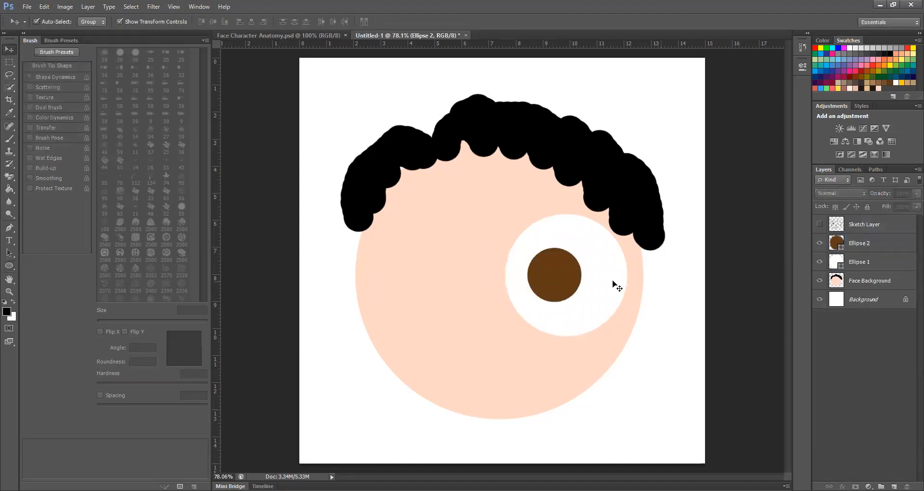
Step: Duplicate the white eyeball circle onto the other side of the face and fill the copy with the face's skin colour
{"action": "left_click", "coordinate": [617, 274]}
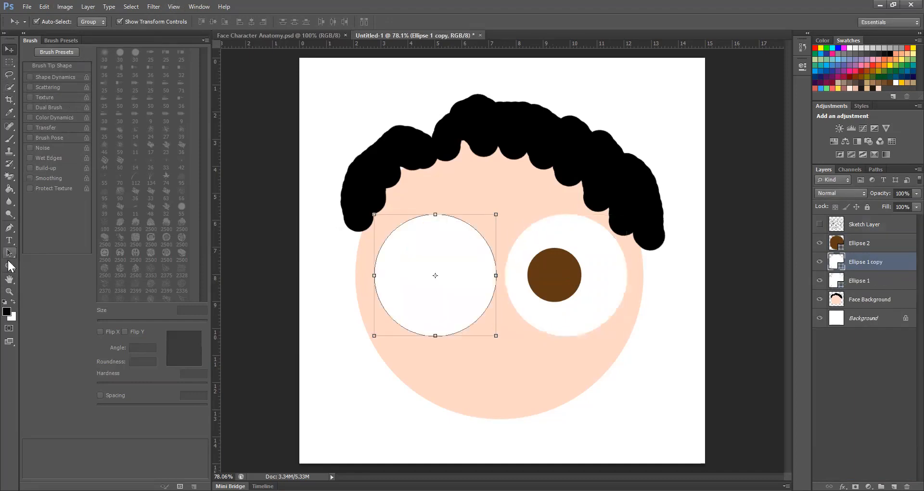
{"action": "left_click", "coordinate": [9, 266]}
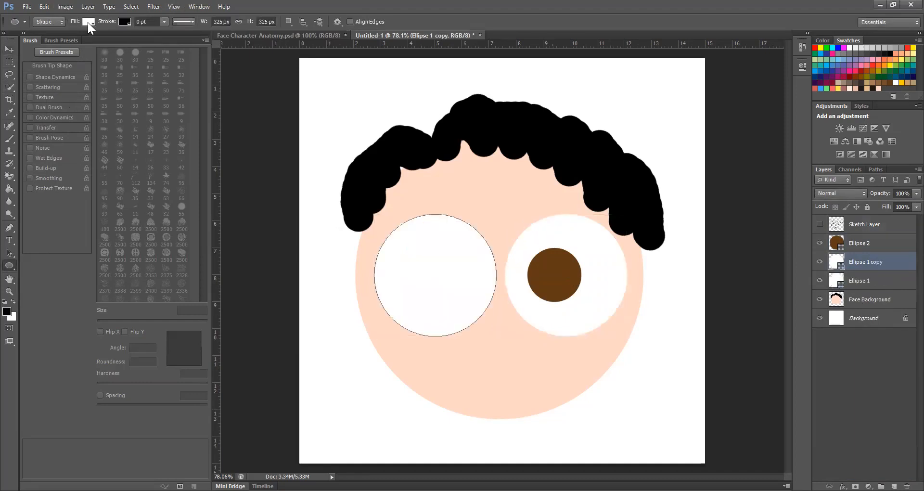
{"action": "left_click", "coordinate": [87, 22]}
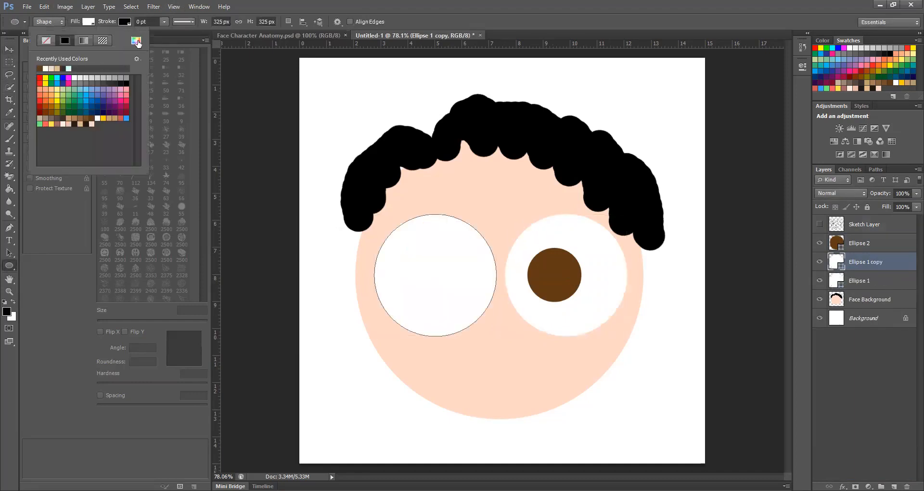
{"action": "left_click", "coordinate": [136, 43]}
{"action": "left_click", "coordinate": [703, 237]}
{"action": "left_click", "coordinate": [11, 110]}
{"action": "left_click", "coordinate": [9, 49]}
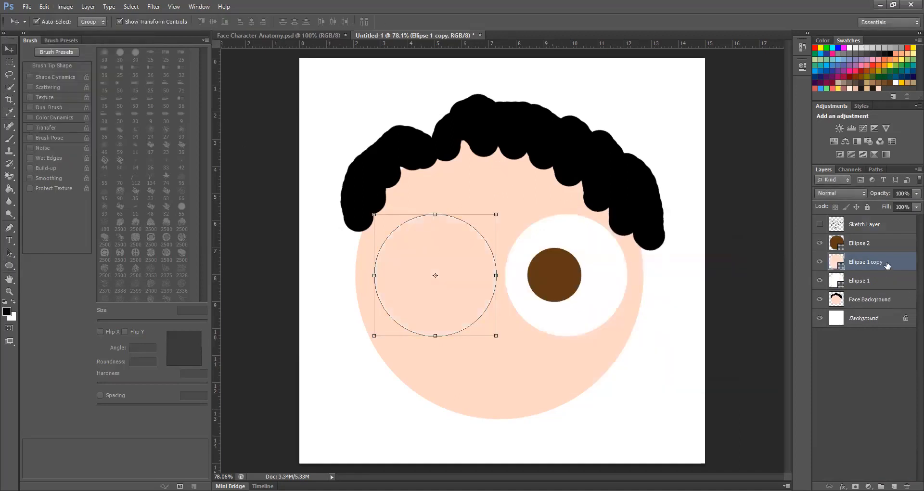
Step: Bring the skin-coloured circle above the pupil layer, place it exactly over the eyeball and hide it
{"action": "key", "text": "ctrl+bracketright"}
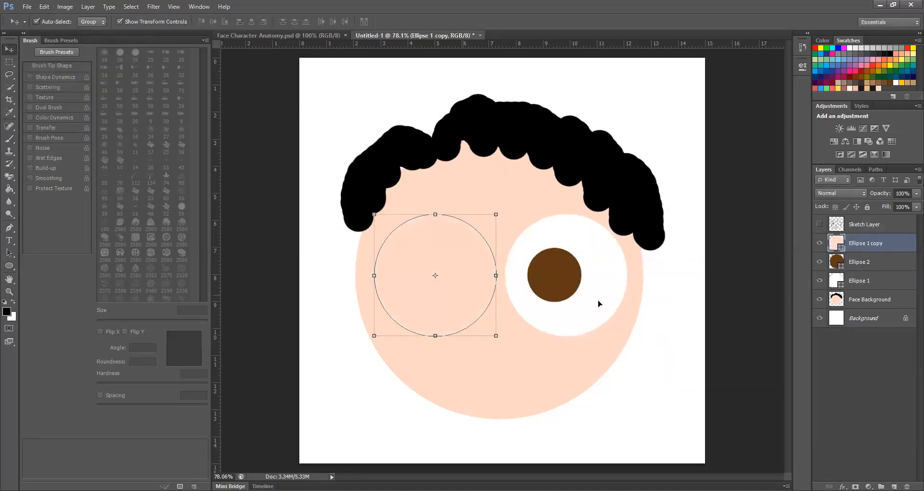
{"action": "left_click_drag", "start_coordinate": [466, 299], "coordinate": [597, 299]}
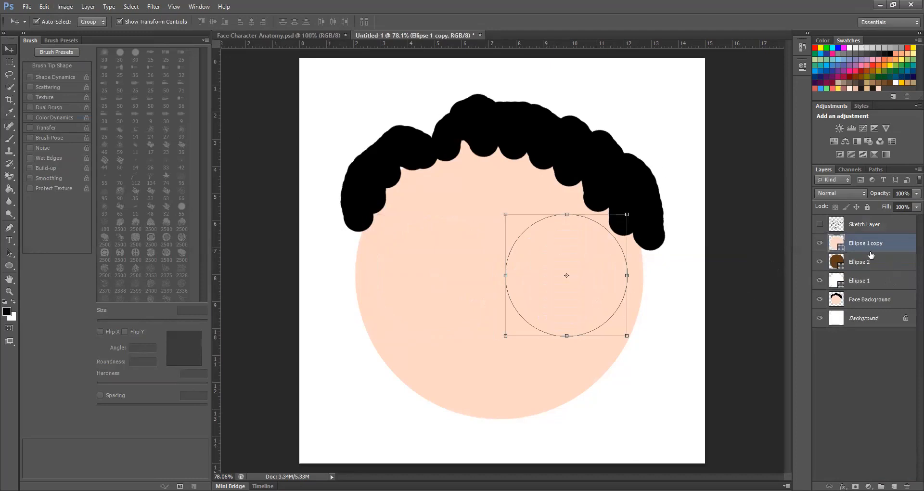
{"action": "left_click", "coordinate": [818, 243]}
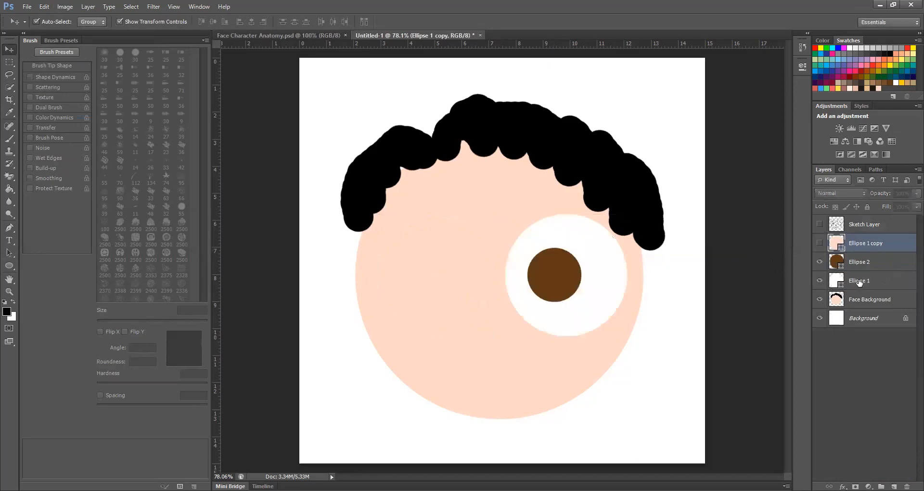
Step: Rename the white eyeball circle's layer as Left Eyeball
{"action": "left_click", "coordinate": [858, 281]}
{"action": "double_click", "coordinate": [860, 281]}
{"action": "type", "text": "Left Eye"}
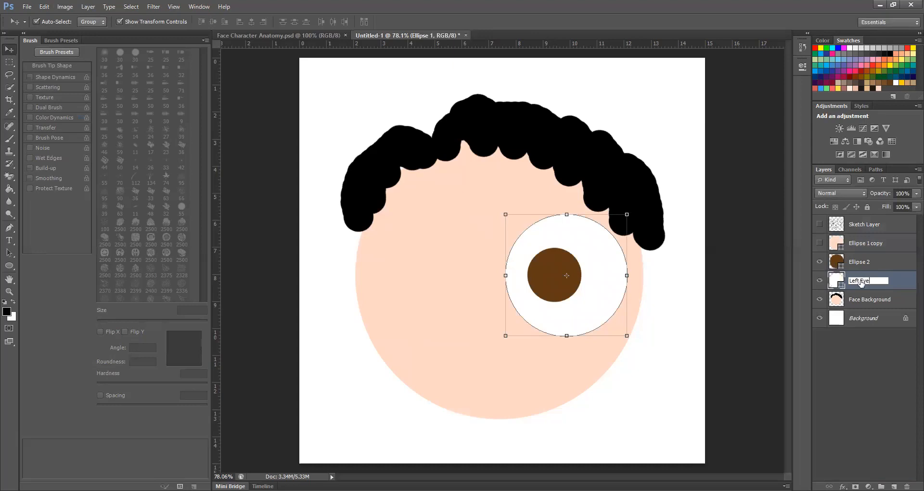
{"action": "key", "text": "Return"}
{"action": "double_click", "coordinate": [861, 282]}
{"action": "type", "text": "ball"}
{"action": "key", "text": "Return"}
Step: Rename the brown circle's layer as +Left Pupil and the hidden skin-coloured circle's layer as Left Blink
{"action": "double_click", "coordinate": [861, 262]}
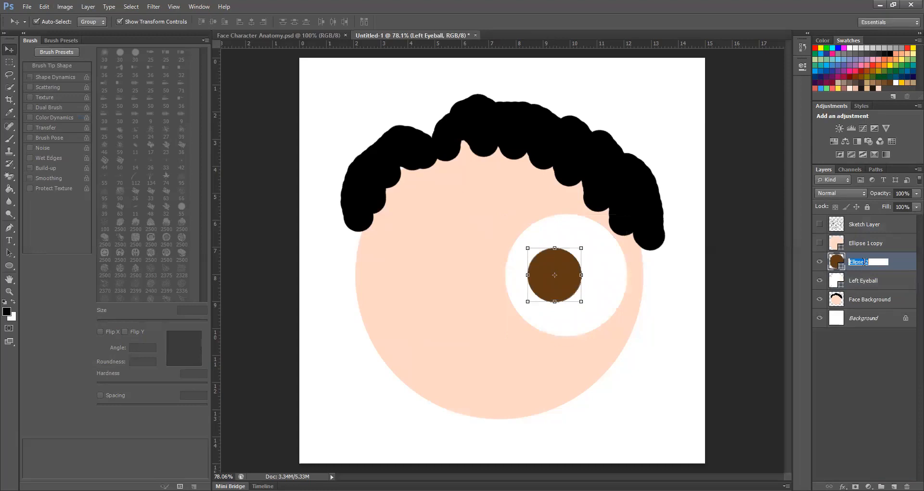
{"action": "type", "text": "Left Pupil"}
{"action": "key", "text": "Return"}
{"action": "double_click", "coordinate": [866, 243]}
{"action": "type", "text": "L"}
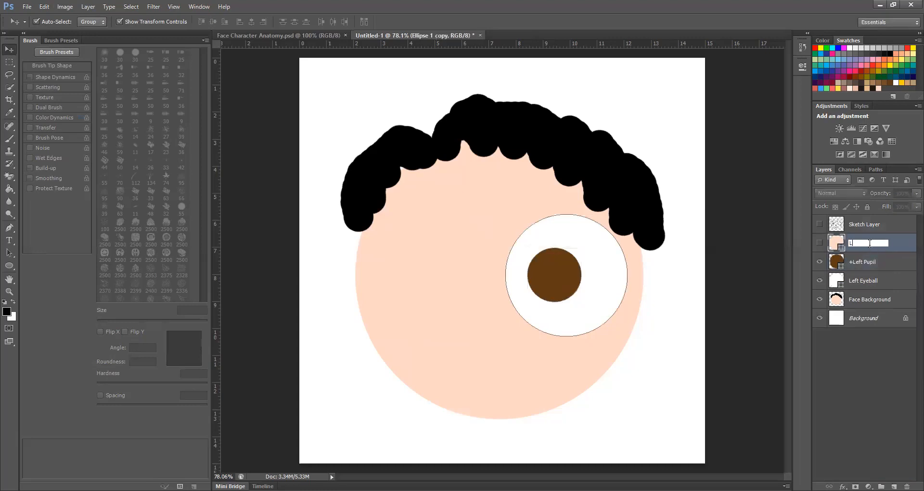
{"action": "type", "text": "eft Blink"}
{"action": "key", "text": "Return"}
Step: Check the eye folder in Face Character Anatomy.psd and group the Left Blink, +Left Pupil and Left Eyeball layers in Untitled-1
{"action": "left_click", "coordinate": [281, 35]}
{"action": "scroll", "coordinate": [466, 212], "scroll_direction": "up", "scroll_amount": 2}
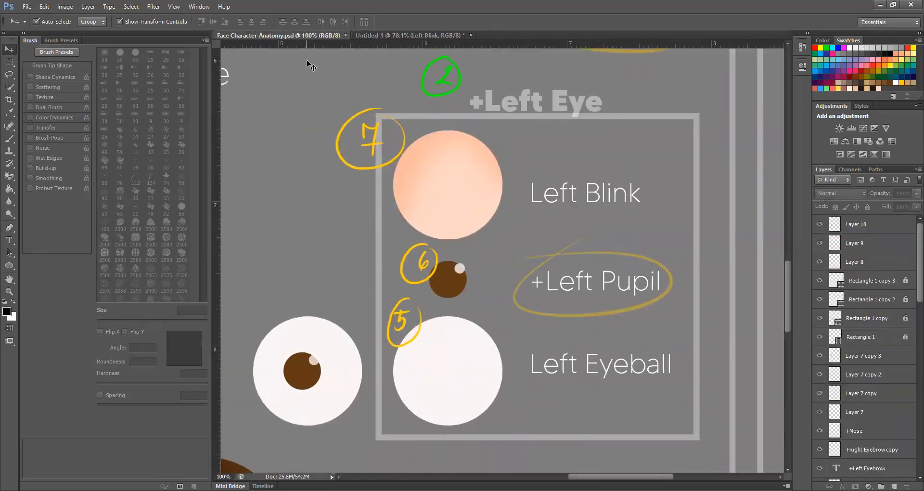
{"action": "left_click", "coordinate": [385, 35]}
{"action": "left_click", "coordinate": [881, 284], "text": "shift"}
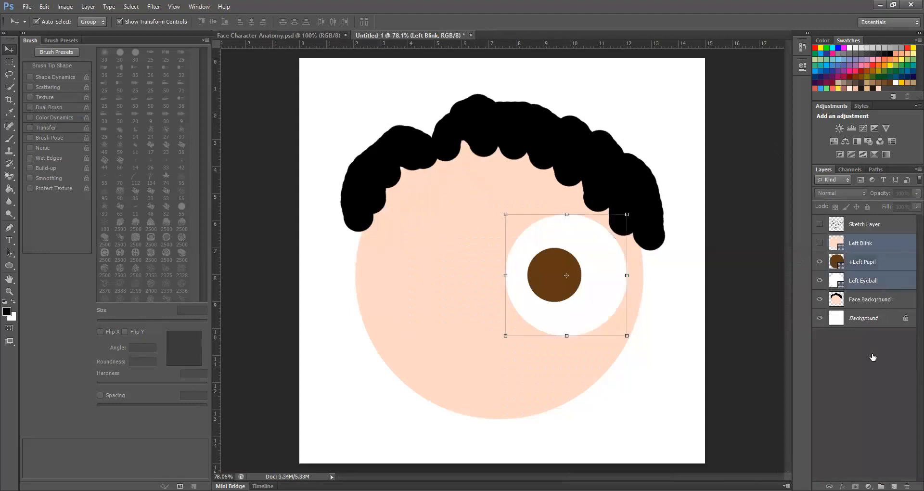
{"action": "key", "text": "ctrl+g"}
{"action": "left_click", "coordinate": [868, 291]}
{"action": "left_click", "coordinate": [878, 258], "text": "shift"}
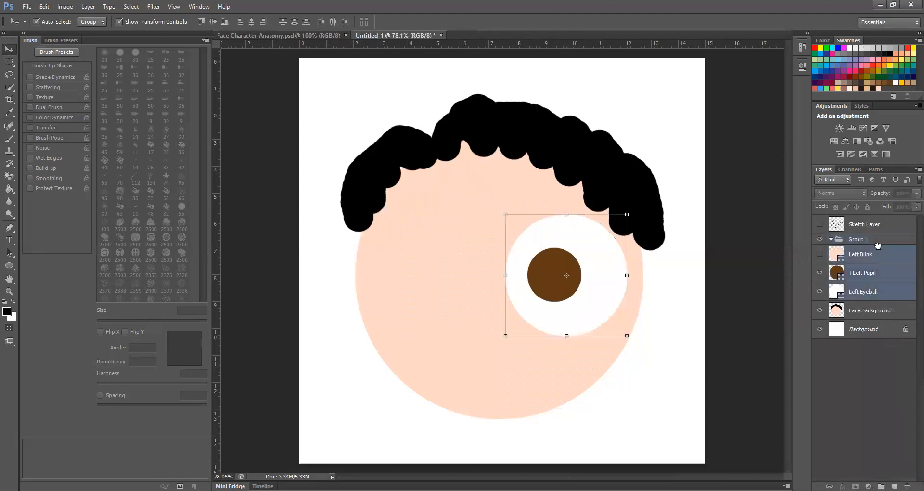
Step: Rename the new group as +Left Eye and place a duplicate of it on the other side of the face
{"action": "double_click", "coordinate": [858, 239]}
{"action": "type", "text": "Le"}
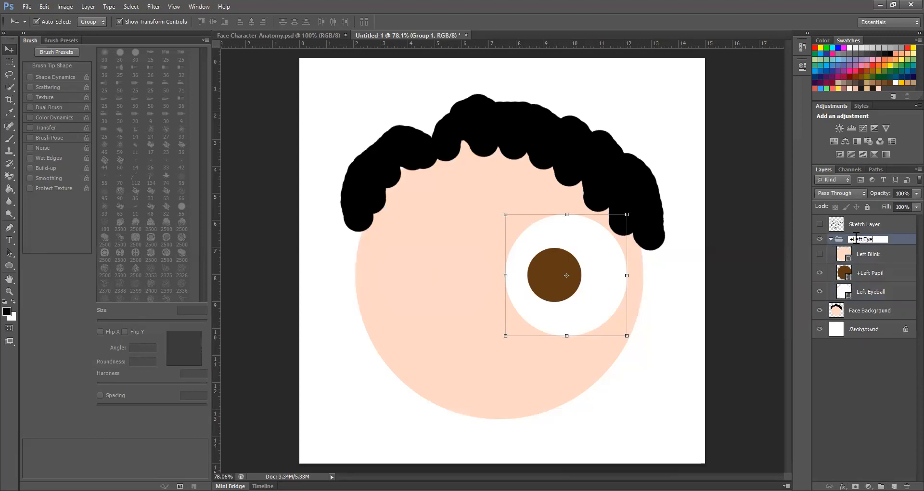
{"action": "type", "text": "ft Eye"}
{"action": "key", "text": "Return"}
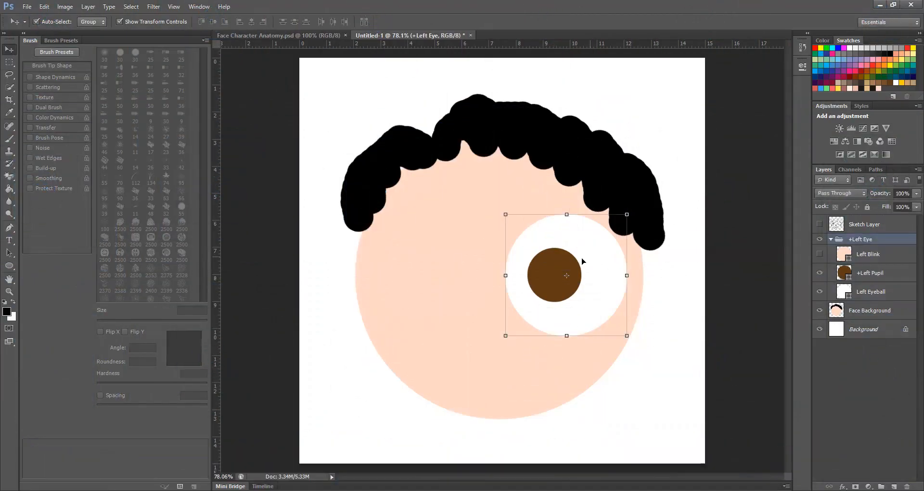
{"action": "left_click_drag", "start_coordinate": [481, 265], "coordinate": [461, 258]}
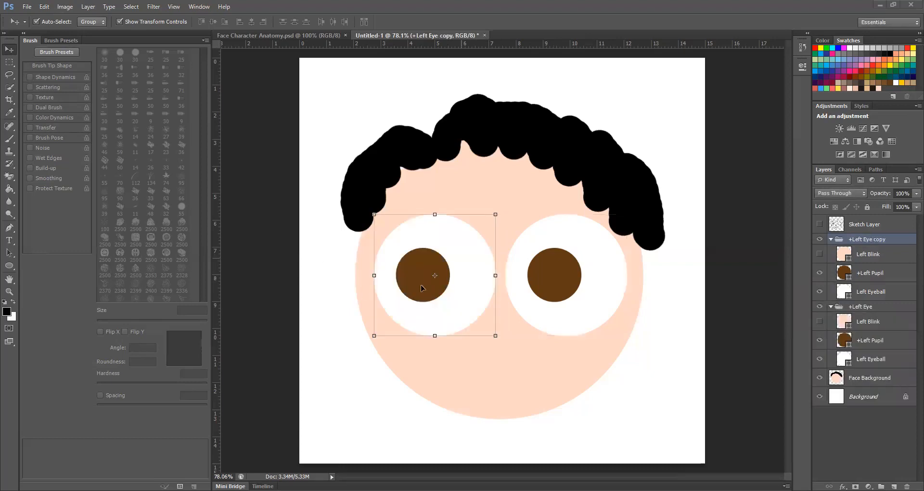
Step: Rename the duplicated eye group as +Right Eye and its Left Blink layer as Right Blink
{"action": "double_click", "coordinate": [868, 239]}
{"action": "left_click_drag", "start_coordinate": [868, 239], "coordinate": [852, 239]}
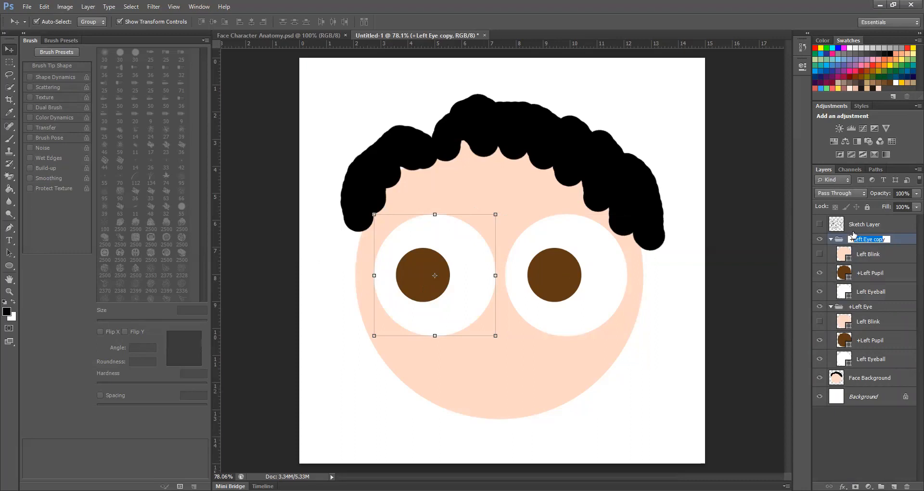
{"action": "type", "text": "Right Eye"}
{"action": "key", "text": "Return"}
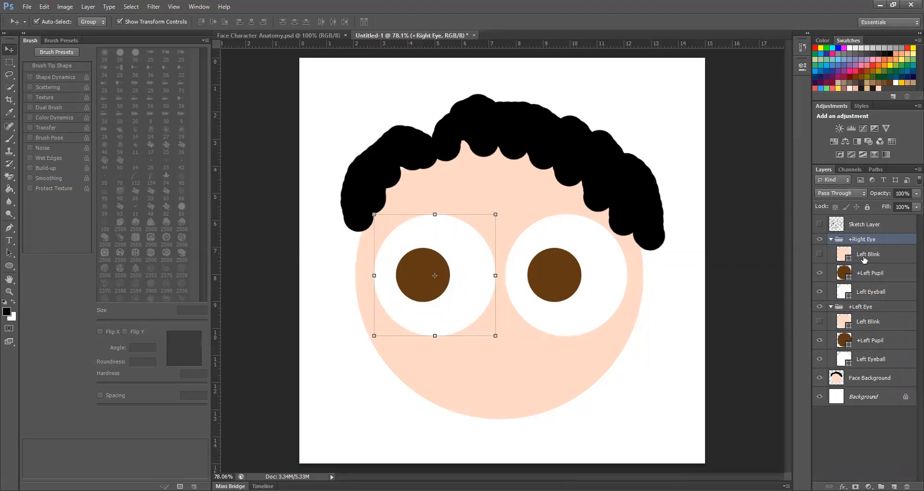
{"action": "double_click", "coordinate": [864, 253]}
{"action": "left_click", "coordinate": [874, 253]}
{"action": "key", "text": "BackSpace"}
{"action": "type", "text": "Right"}
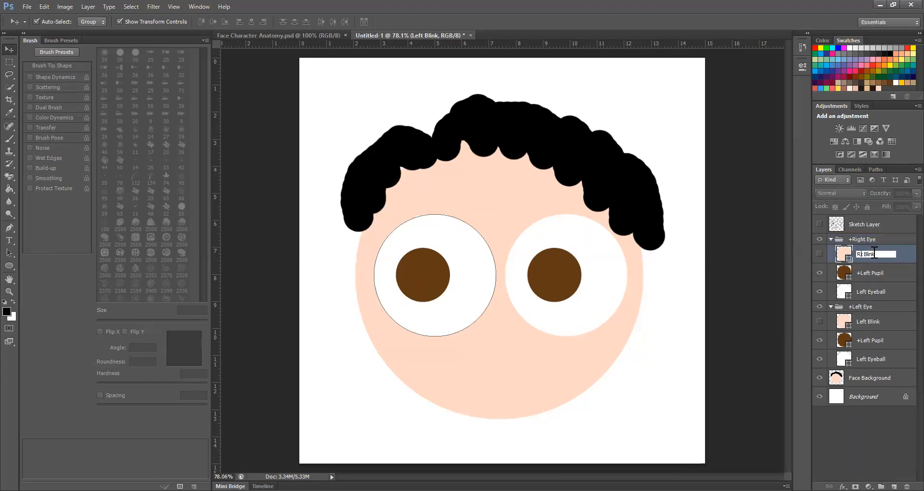
Step: Rename the pupil and eyeball layers inside the +Right Eye group as +Right Pupil and Right Eyeball
{"action": "double_click", "coordinate": [861, 273]}
{"action": "left_click", "coordinate": [866, 273]}
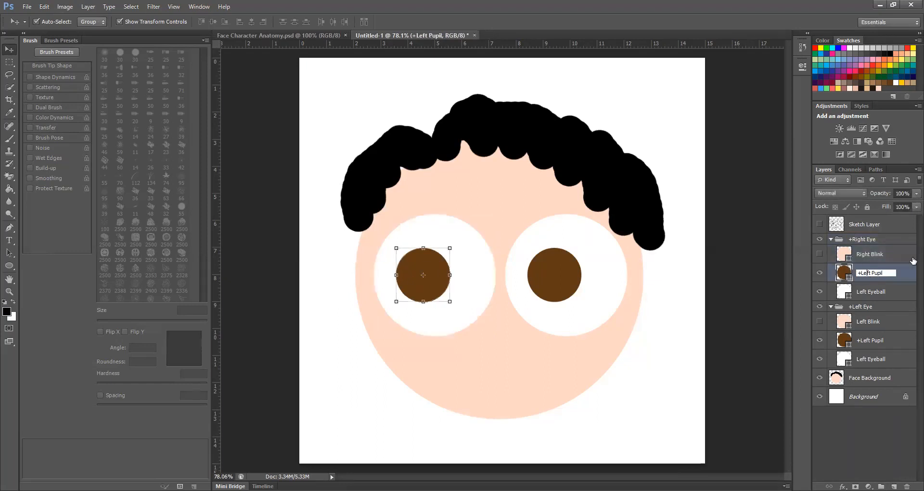
{"action": "type", "text": "Right"}
{"action": "left_click", "coordinate": [875, 290]}
{"action": "double_click", "coordinate": [872, 291]}
{"action": "type", "text": "Right"}
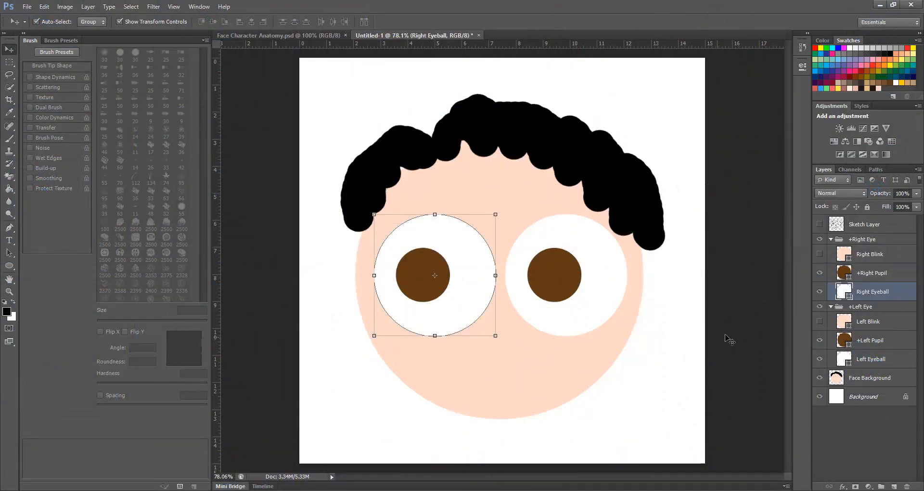
{"action": "left_click", "coordinate": [732, 340]}
Step: Collapse the +Right Eye and +Left Eye groups and check the nose part in Face Character Anatomy.psd
{"action": "left_click", "coordinate": [831, 240]}
{"action": "left_click", "coordinate": [830, 251]}
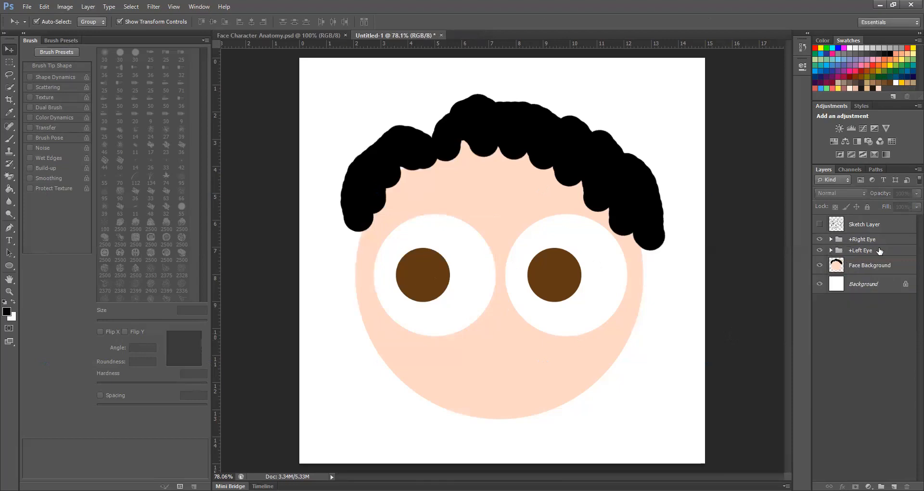
{"action": "left_click", "coordinate": [861, 239]}
{"action": "left_click", "coordinate": [330, 35]}
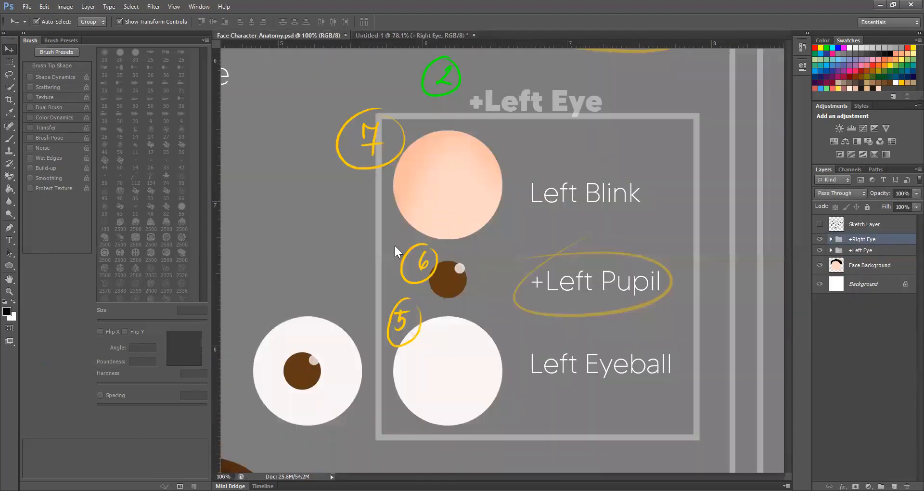
{"action": "left_click_drag", "start_coordinate": [394, 244], "coordinate": [705, 318]}
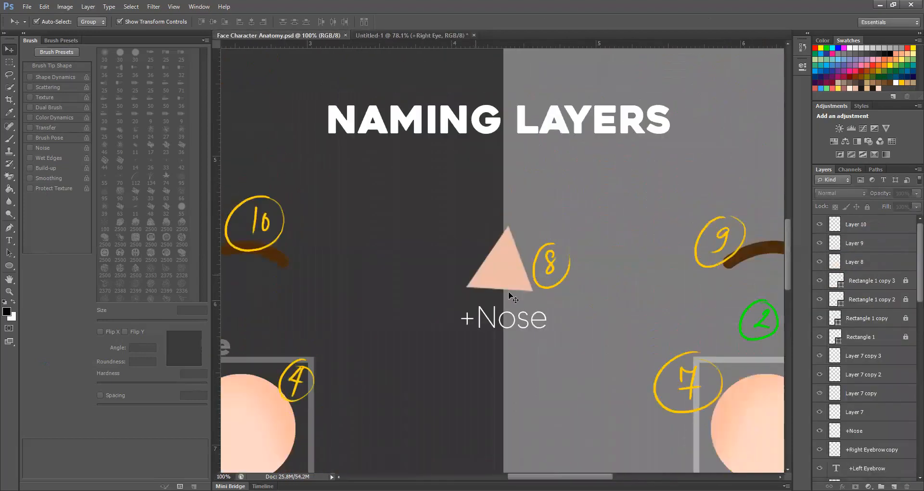
{"action": "left_click", "coordinate": [385, 36]}
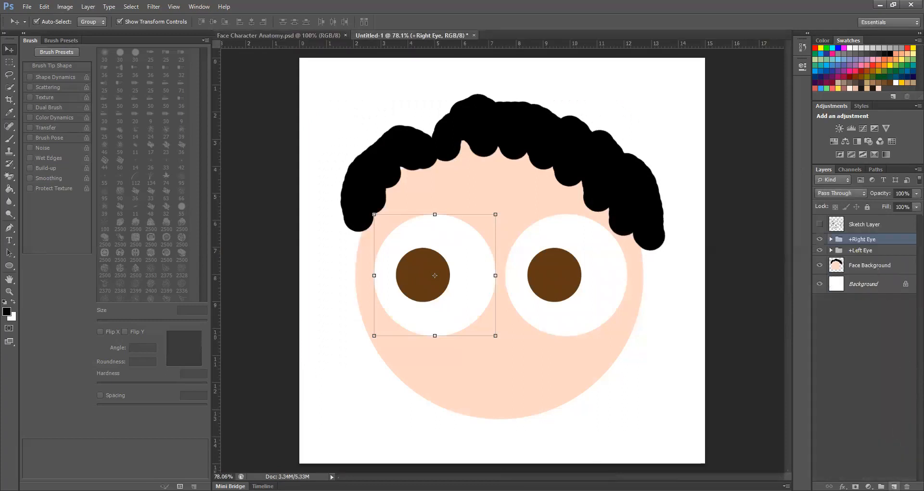
Step: Add a new layer above +Right Eye and set the foreground to a darker shade of the face's sampled skin colour
{"action": "key", "text": "ctrl+shift+alt+n"}
{"action": "left_click", "coordinate": [10, 137]}
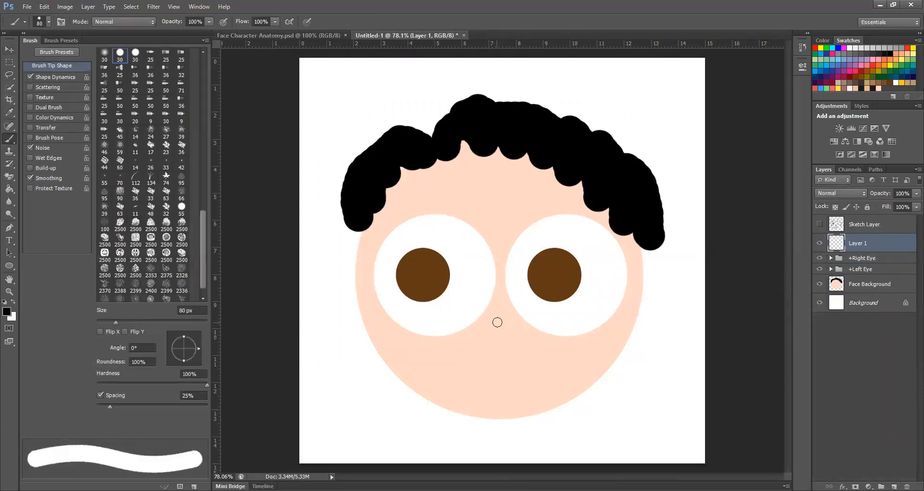
{"action": "key", "text": "i"}
{"action": "left_click", "coordinate": [501, 248]}
{"action": "left_click", "coordinate": [6, 311]}
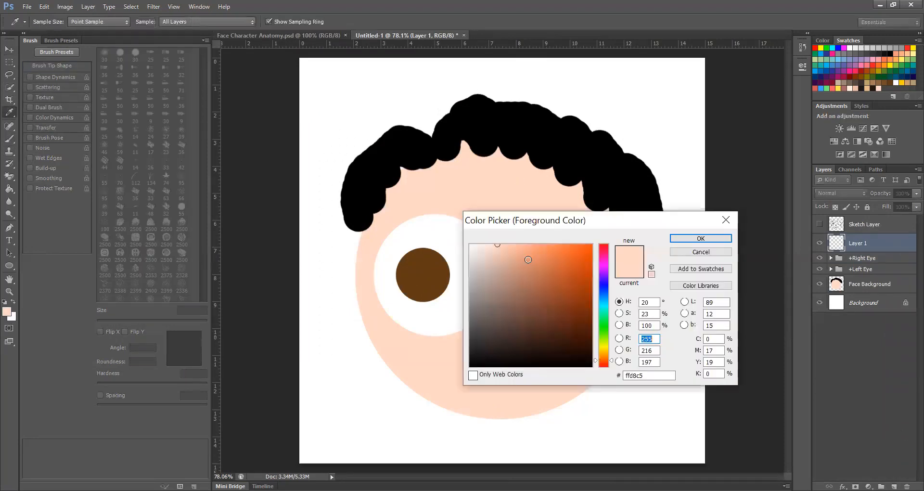
{"action": "left_click", "coordinate": [528, 259]}
{"action": "left_click", "coordinate": [682, 238]}
Step: Paint an L-shaped nose between and below the eyes with a 20 px brush and rename its layer as +Nose
{"action": "key", "text": "b"}
{"action": "mouse_move", "coordinate": [497, 308]}
{"action": "left_mouse_down"}
{"action": "mouse_move", "coordinate": [486, 341]}
{"action": "mouse_move", "coordinate": [511, 339]}
{"action": "left_mouse_up"}
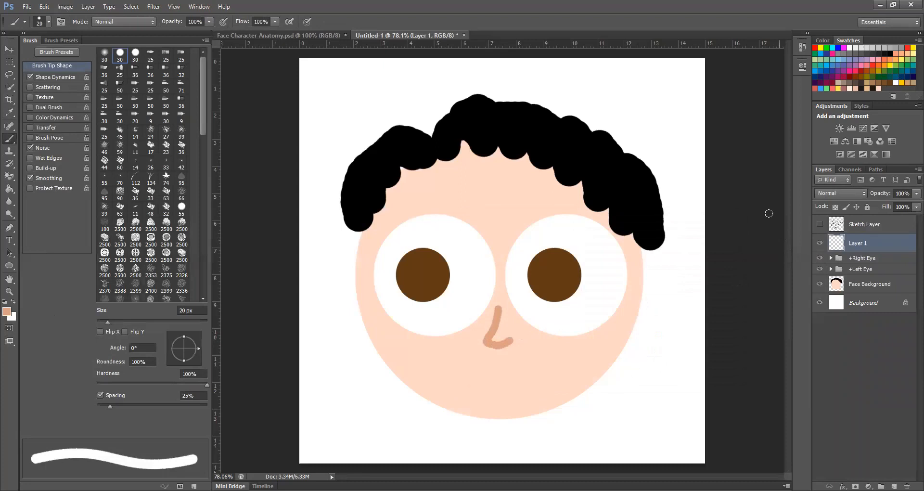
{"action": "double_click", "coordinate": [858, 243]}
{"action": "type", "text": "+Nose"}
{"action": "key", "text": "Return"}
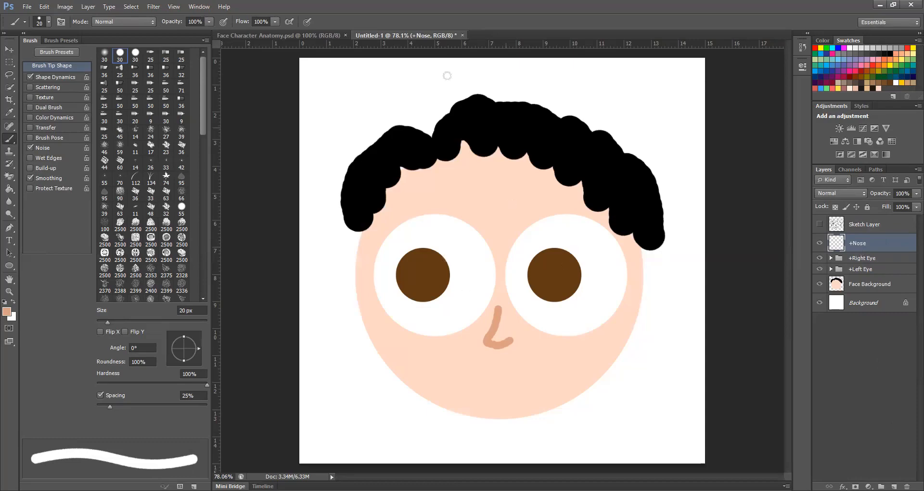
Step: Check the left eyebrow part in Face Character Anatomy.psd and return to Untitled-1
{"action": "left_click", "coordinate": [298, 34]}
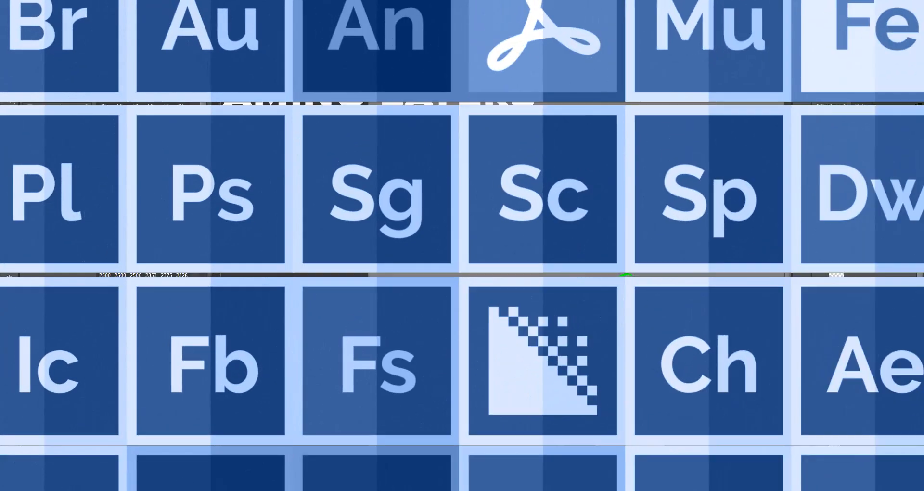
{"action": "scroll", "coordinate": [617, 206], "scroll_direction": "right", "scroll_amount": 10}
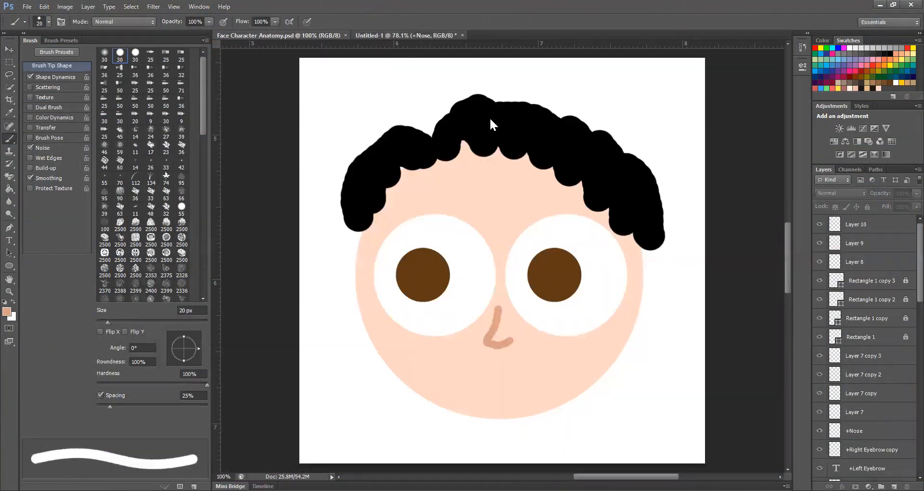
{"action": "left_click", "coordinate": [407, 36]}
Step: Add a new layer above +Nose and set the foreground colour to a near-black for the eyebrows
{"action": "key", "text": "v"}
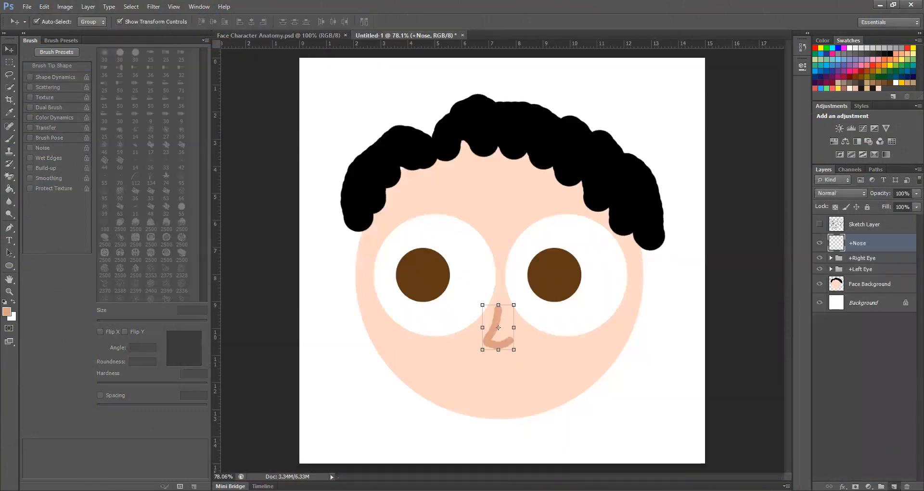
{"action": "key", "text": "ctrl+shift+alt+n"}
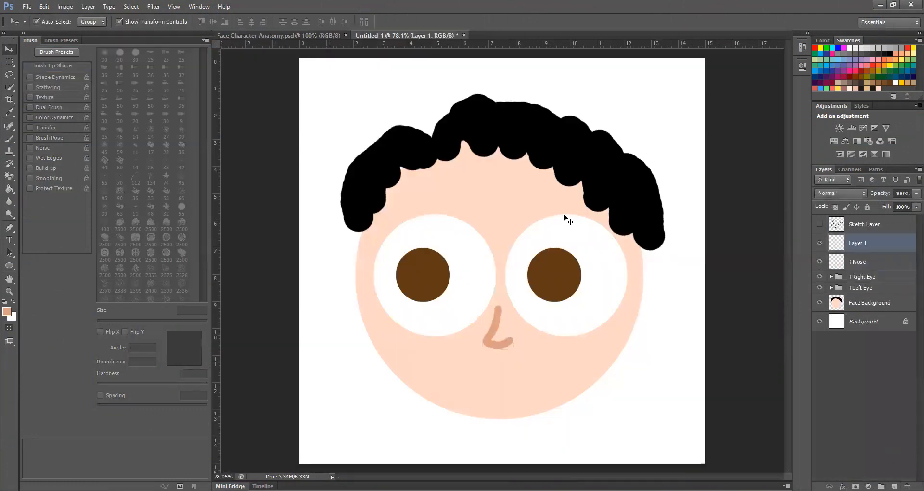
{"action": "left_click", "coordinate": [9, 139]}
{"action": "left_click", "coordinate": [7, 311]}
{"action": "left_click", "coordinate": [440, 164]}
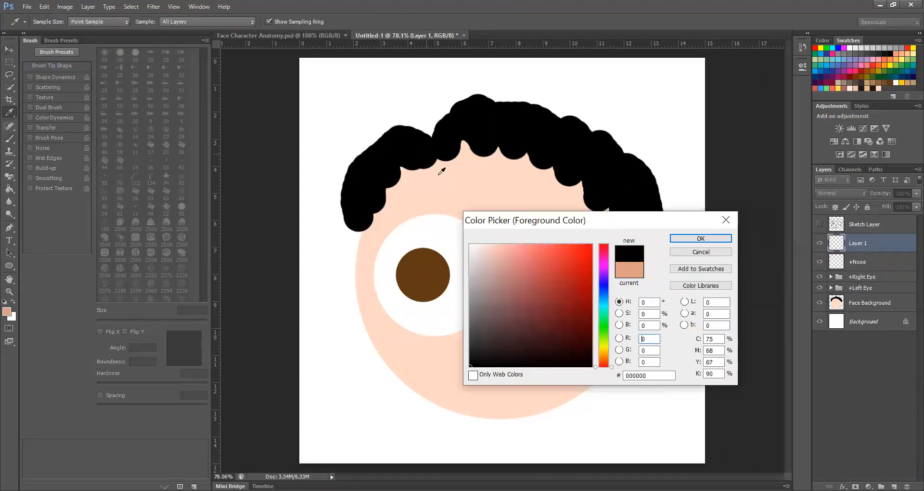
{"action": "left_click", "coordinate": [702, 240]}
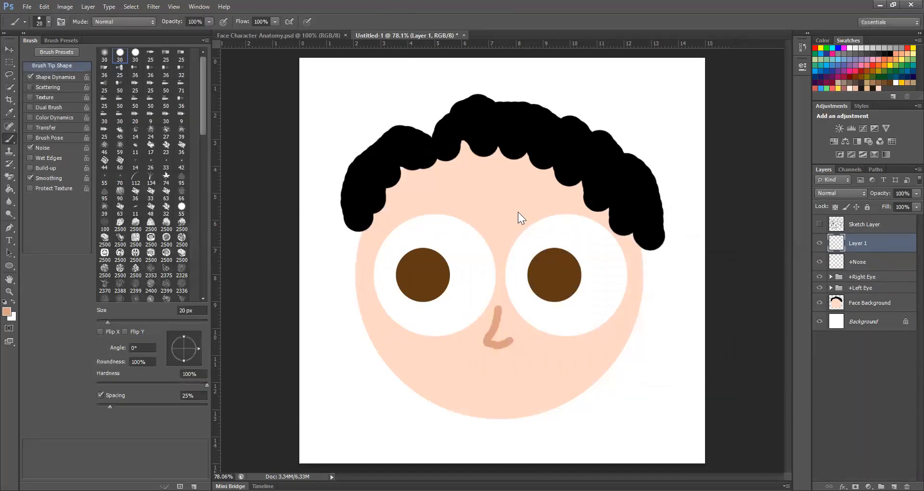
Step: Paint a thick arched eyebrow above the +Left Eye with a larger brush and rename its layer as +Left Eyebrow
{"action": "key", "text": "bracketright"}
{"action": "mouse_move", "coordinate": [516, 208]}
{"action": "left_mouse_down"}
{"action": "mouse_move", "coordinate": [567, 190]}
{"action": "mouse_move", "coordinate": [603, 206]}
{"action": "left_mouse_up"}
{"action": "key", "text": "v"}
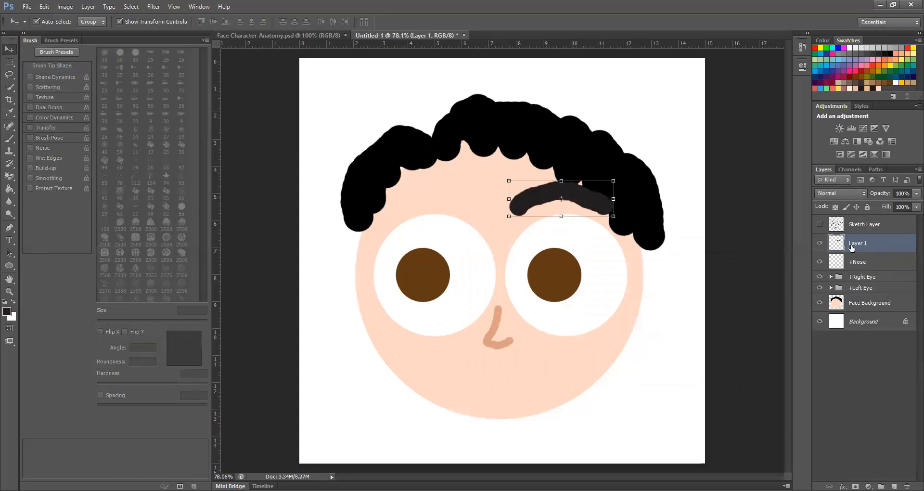
{"action": "double_click", "coordinate": [856, 243]}
{"action": "type", "text": "+Left Eyebrow"}
{"action": "key", "text": "Return"}
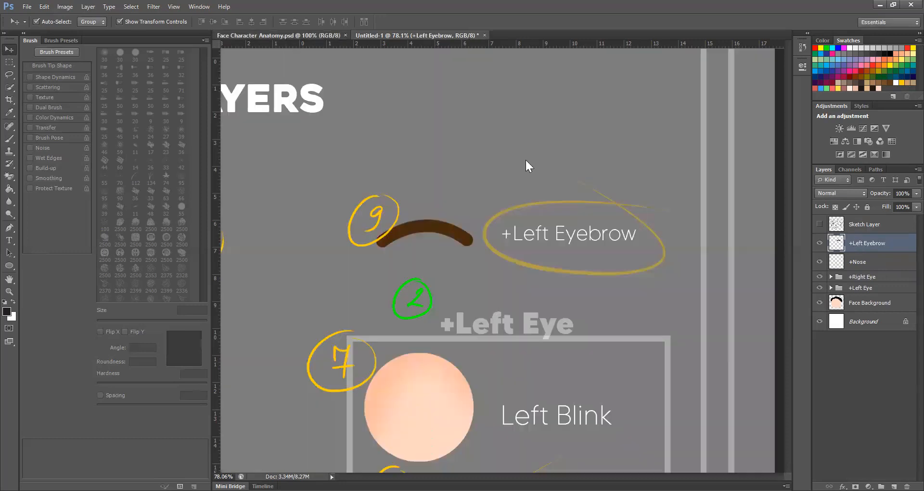
Step: Place a duplicate of the left eyebrow above the right eye and flip it horizontally
{"action": "left_click", "coordinate": [288, 35]}
{"action": "left_click", "coordinate": [426, 37]}
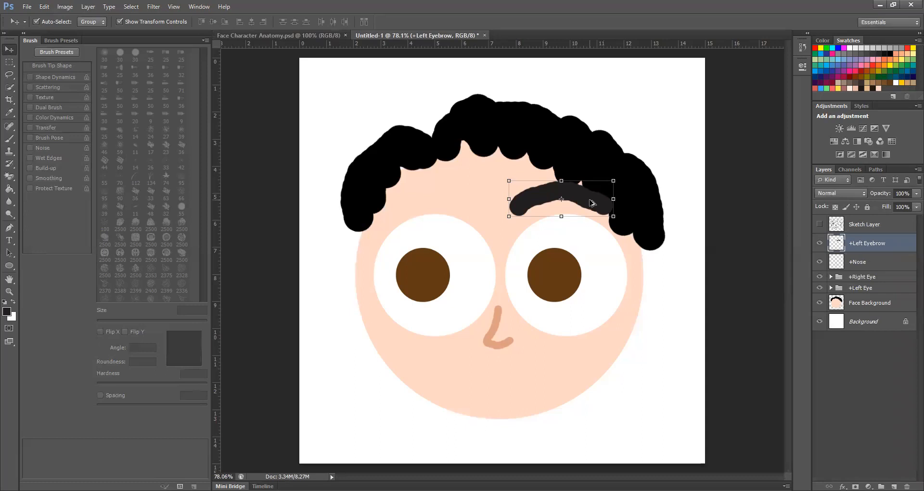
{"action": "left_click_drag", "start_coordinate": [526, 196], "coordinate": [398, 197]}
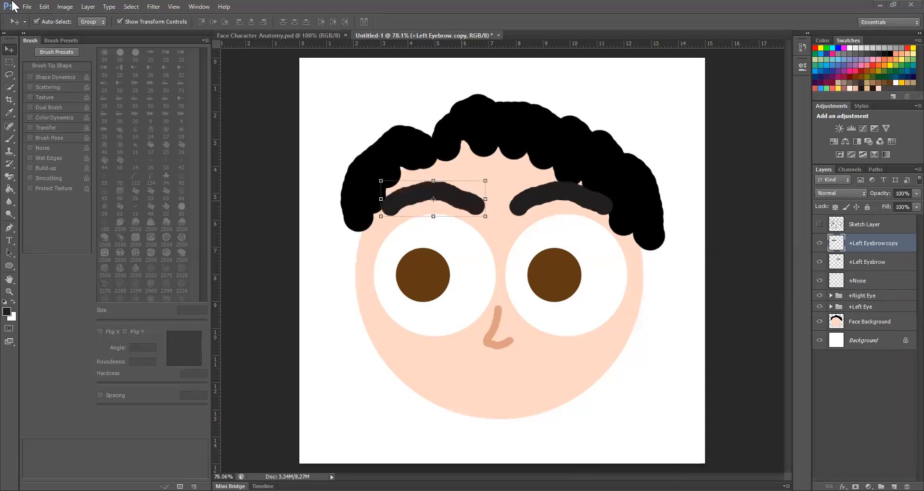
{"action": "left_click", "coordinate": [44, 6]}
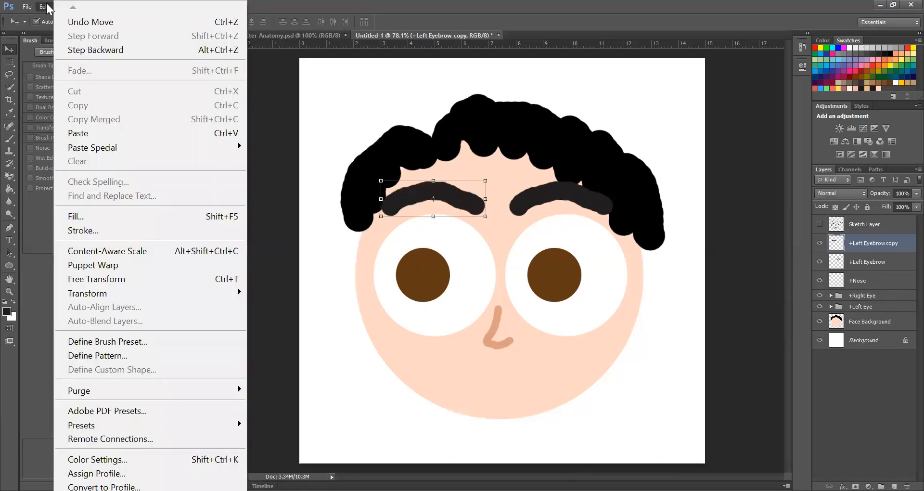
{"action": "mouse_move", "coordinate": [182, 296]}
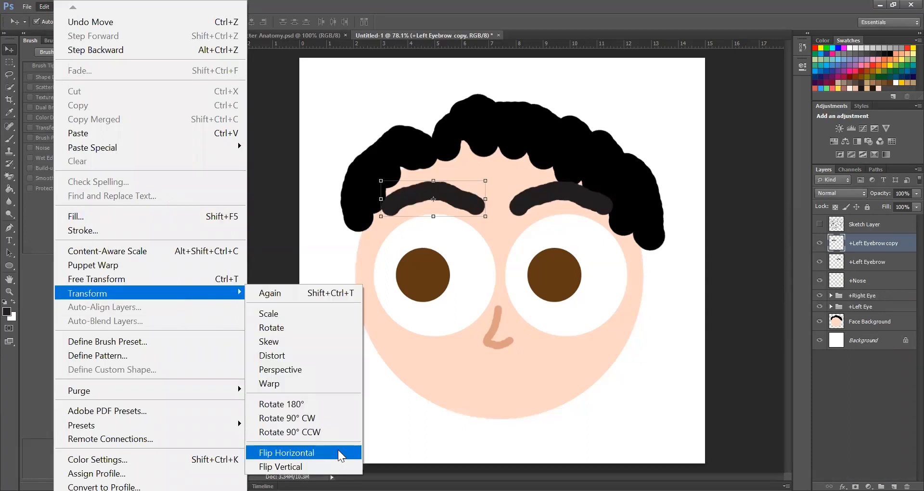
{"action": "left_click", "coordinate": [340, 455]}
{"action": "left_click", "coordinate": [717, 274]}
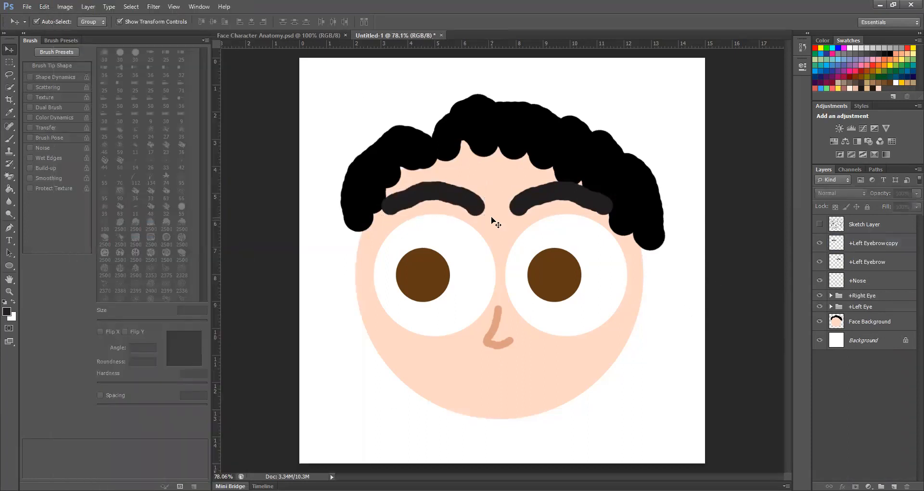
Step: Rename the duplicated eyebrow's layer as +Right Eyebrow
{"action": "left_click", "coordinate": [876, 246]}
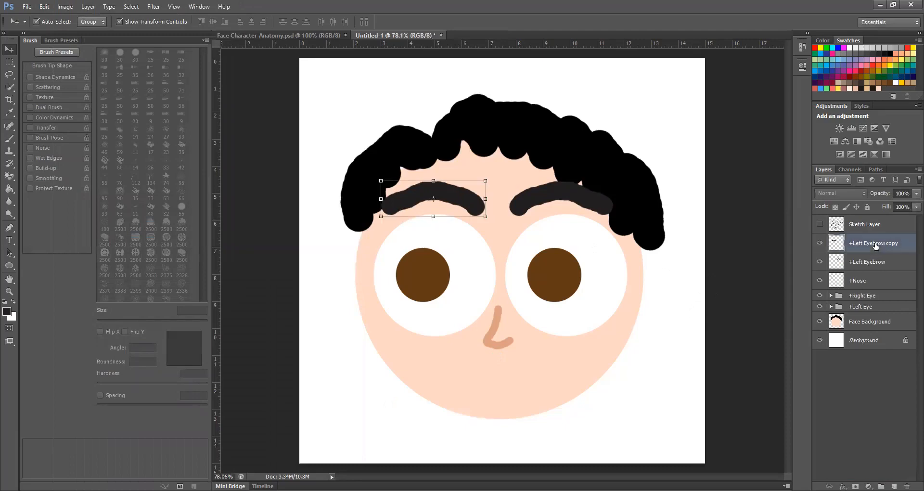
{"action": "double_click", "coordinate": [875, 243]}
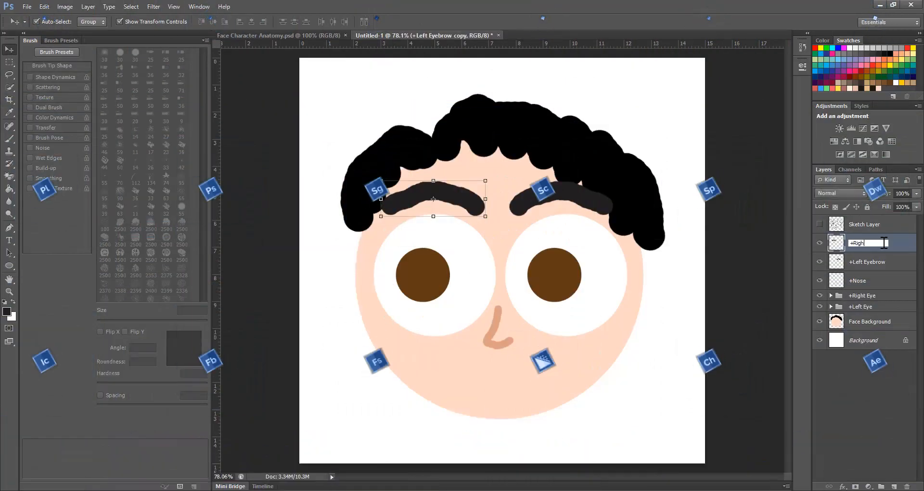
{"action": "type", "text": "+Right Eyebrow"}
{"action": "key", "text": "Return"}
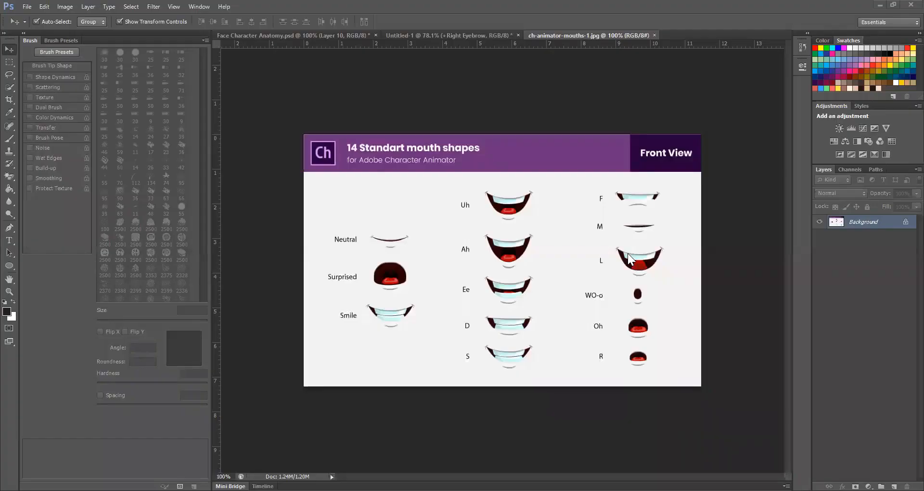
Step: Fit ch-animator-mouths-1.jpg in view and mark the Neutral, Surprised and Smile mouth shapes with a smaller brush on a new layer
{"action": "key", "text": "ctrl+0"}
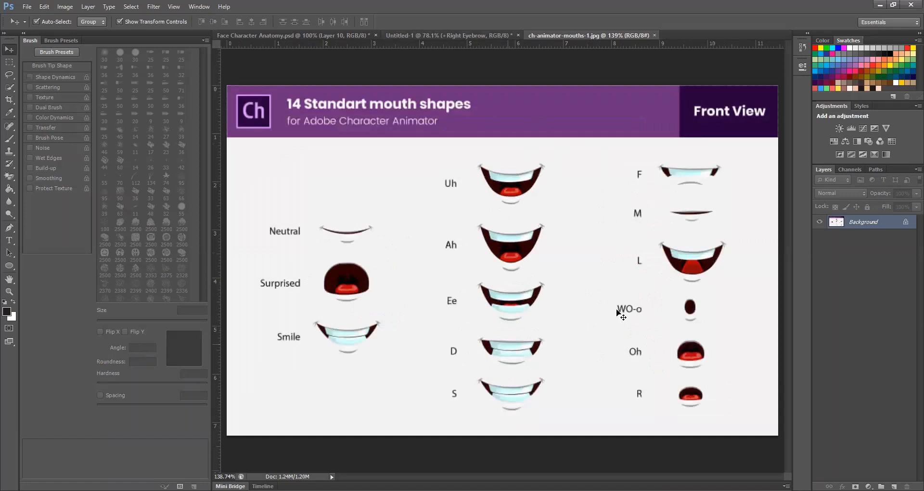
{"action": "key", "text": "b"}
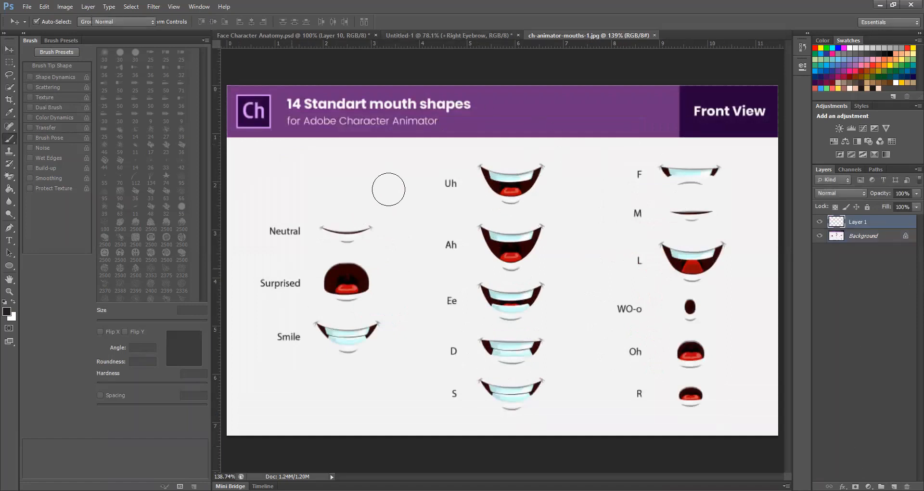
{"action": "key", "text": "bracketleft"}
{"action": "mouse_move", "coordinate": [420, 263]}
{"action": "left_mouse_down"}
{"action": "mouse_move", "coordinate": [260, 362]}
{"action": "mouse_move", "coordinate": [270, 169]}
{"action": "left_mouse_up"}
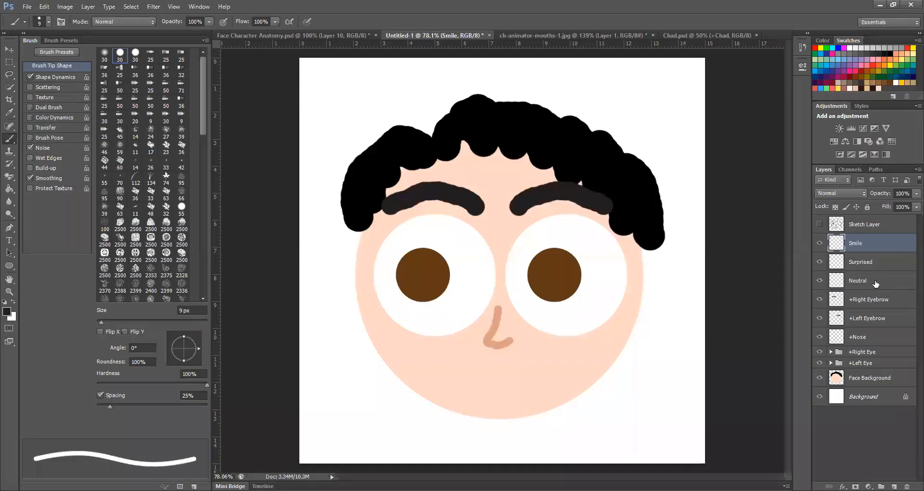
Step: Paint a curved closed mouth below the nose on the Neutral layer, using the nose's colour and a 35 px brush
{"action": "left_click", "coordinate": [875, 283]}
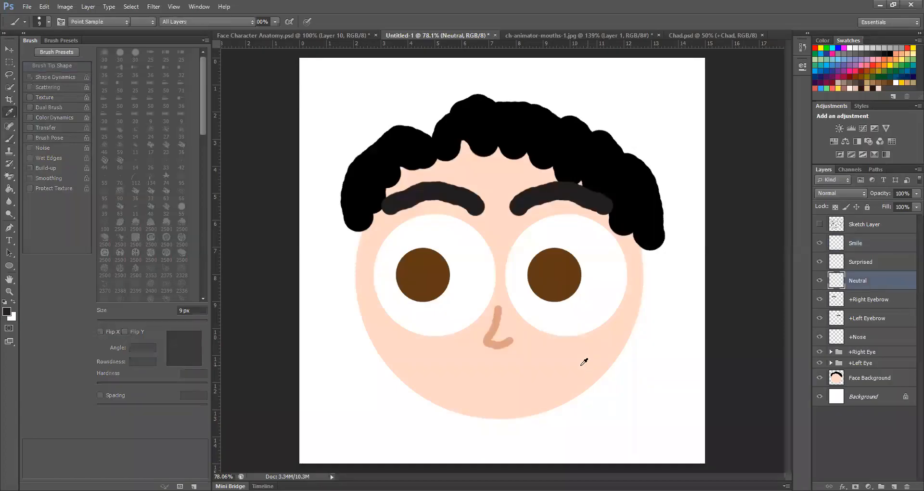
{"action": "left_click", "coordinate": [499, 311], "text": "alt"}
{"action": "key", "text": "bracketright"}
{"action": "key", "text": "bracketright"}
{"action": "key", "text": "bracketright"}
{"action": "key", "text": "bracketright"}
{"action": "key", "text": "bracketright"}
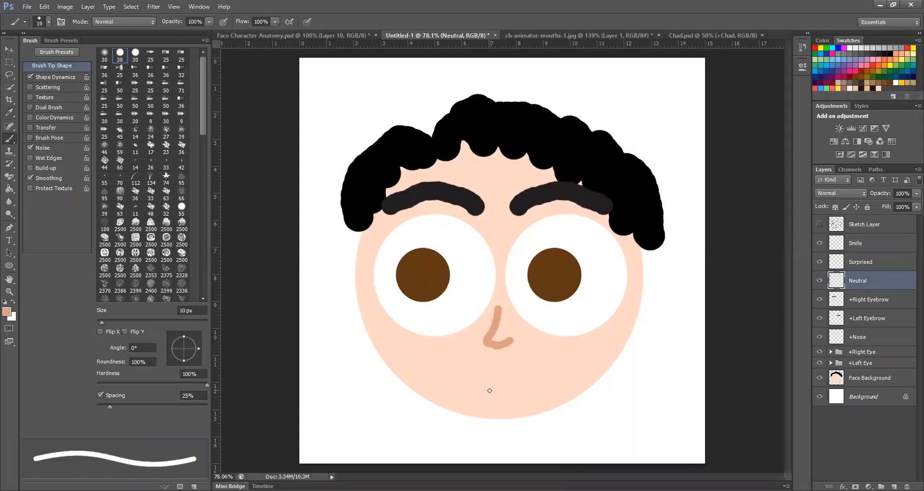
{"action": "key", "text": "bracketright"}
{"action": "key", "text": "bracketright"}
{"action": "key", "text": "bracketright"}
{"action": "key", "text": "bracketright"}
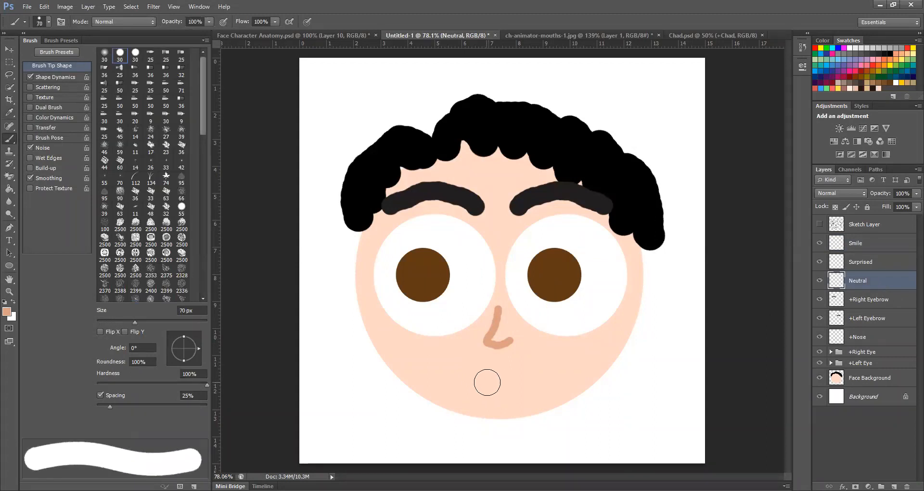
{"action": "mouse_move", "coordinate": [468, 378]}
{"action": "left_mouse_down"}
{"action": "mouse_move", "coordinate": [522, 382]}
{"action": "mouse_move", "coordinate": [542, 369]}
{"action": "left_mouse_up"}
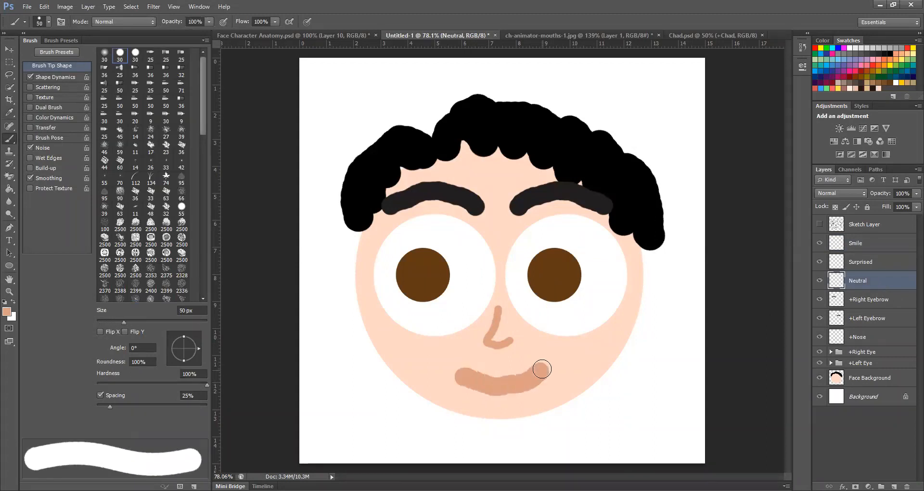
{"action": "key", "text": "bracketleft"}
{"action": "key", "text": "bracketleft"}
{"action": "key", "text": "bracketleft"}
{"action": "key", "text": "ctrl+z"}
{"action": "mouse_move", "coordinate": [460, 373]}
{"action": "left_mouse_down"}
{"action": "mouse_move", "coordinate": [487, 384]}
{"action": "mouse_move", "coordinate": [541, 363]}
{"action": "left_mouse_up"}
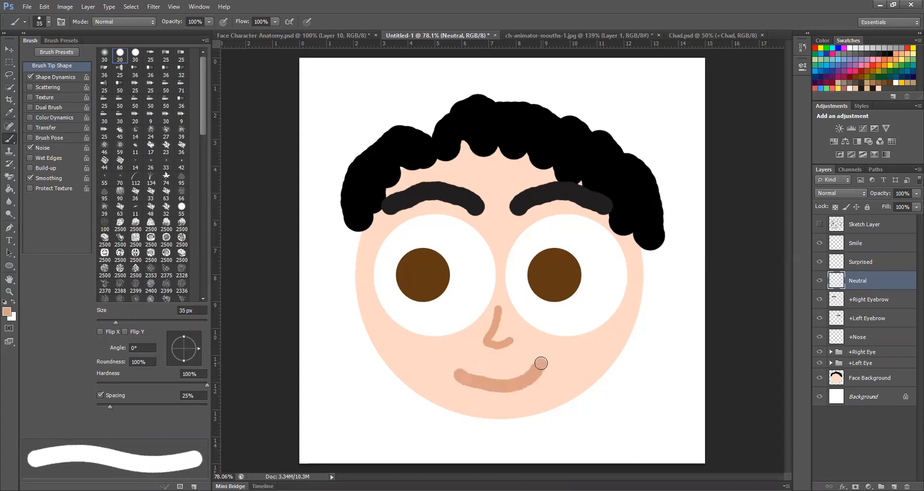
Step: Hide the Neutral mouth and paint a filled oval open mouth below the nose on the Surprised layer
{"action": "left_click", "coordinate": [861, 262]}
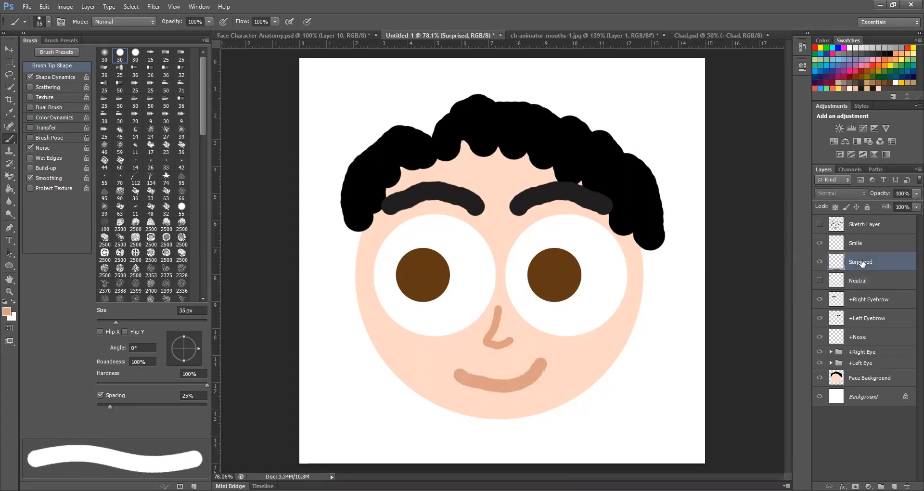
{"action": "left_click", "coordinate": [819, 281]}
{"action": "mouse_move", "coordinate": [497, 374]}
{"action": "left_mouse_down"}
{"action": "mouse_move", "coordinate": [522, 377]}
{"action": "mouse_move", "coordinate": [507, 391]}
{"action": "mouse_move", "coordinate": [500, 367]}
{"action": "mouse_move", "coordinate": [518, 372]}
{"action": "mouse_move", "coordinate": [501, 396]}
{"action": "mouse_move", "coordinate": [496, 371]}
{"action": "mouse_move", "coordinate": [520, 369]}
{"action": "left_mouse_up"}
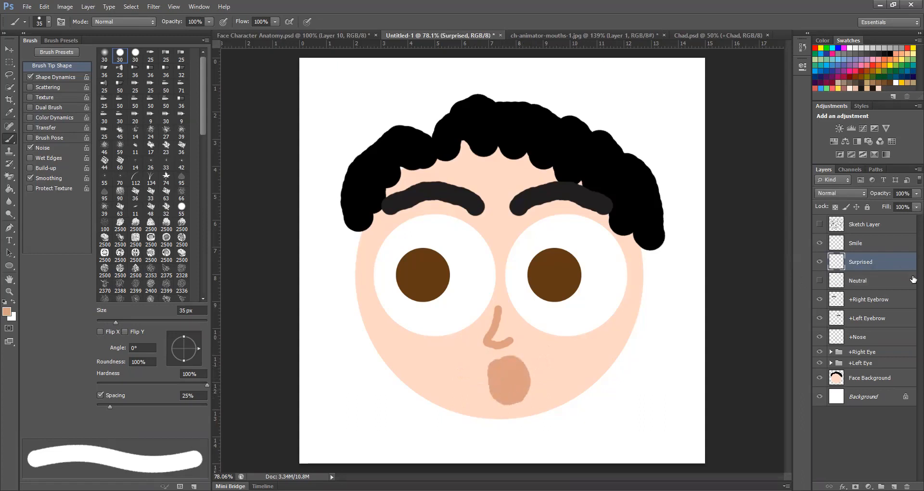
Step: With the Surprised mouth hidden, paint a white 30 px smile on the Smile layer and outline it at 25 px in the nose's colour
{"action": "left_click", "coordinate": [819, 262]}
{"action": "left_click", "coordinate": [859, 243]}
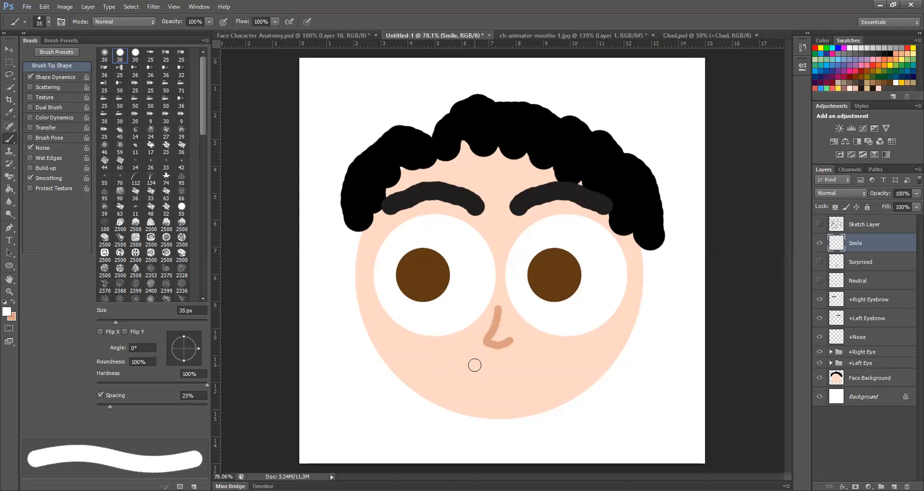
{"action": "key", "text": "bracketleft"}
{"action": "mouse_move", "coordinate": [472, 381]}
{"action": "left_mouse_down"}
{"action": "mouse_move", "coordinate": [527, 380]}
{"action": "mouse_move", "coordinate": [539, 369]}
{"action": "mouse_move", "coordinate": [471, 383]}
{"action": "mouse_move", "coordinate": [542, 363]}
{"action": "mouse_move", "coordinate": [531, 378]}
{"action": "mouse_move", "coordinate": [482, 388]}
{"action": "mouse_move", "coordinate": [468, 379]}
{"action": "mouse_move", "coordinate": [546, 360]}
{"action": "left_mouse_up"}
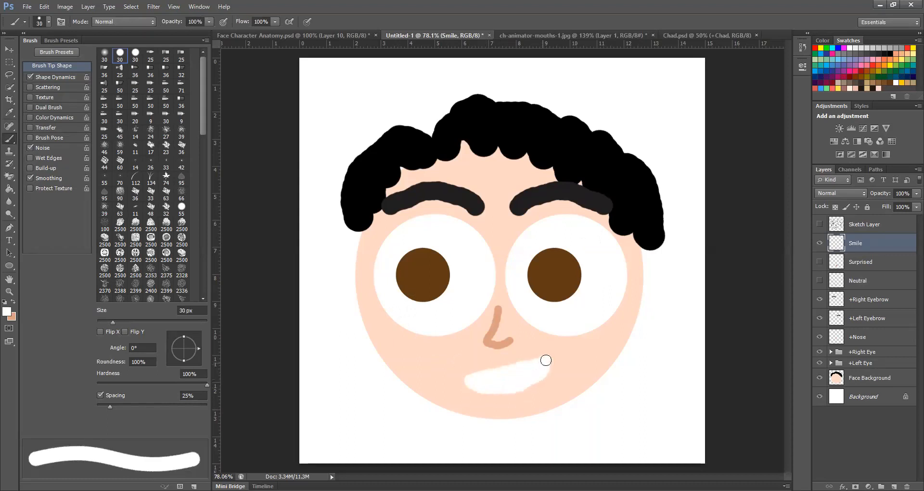
{"action": "key", "text": "bracketleft"}
{"action": "mouse_move", "coordinate": [464, 376]}
{"action": "left_mouse_down"}
{"action": "mouse_move", "coordinate": [552, 359]}
{"action": "mouse_move", "coordinate": [524, 388]}
{"action": "mouse_move", "coordinate": [465, 381]}
{"action": "left_mouse_up"}
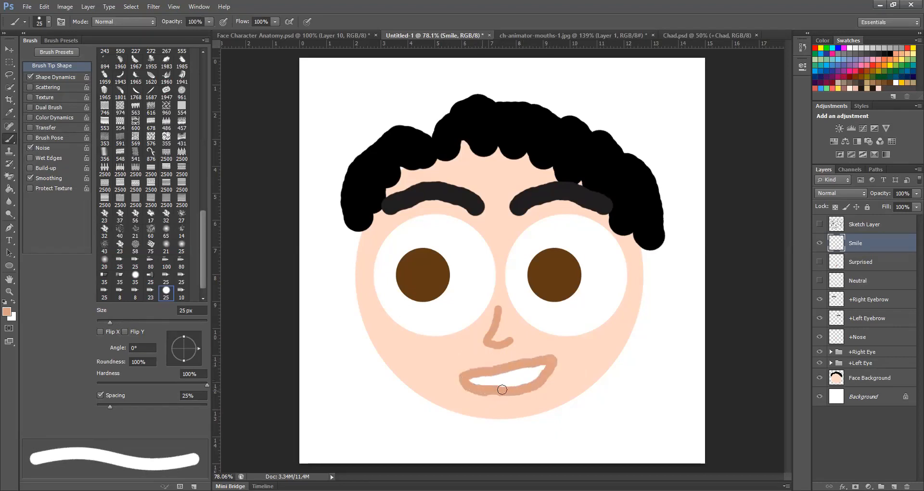
{"action": "key", "text": "v"}
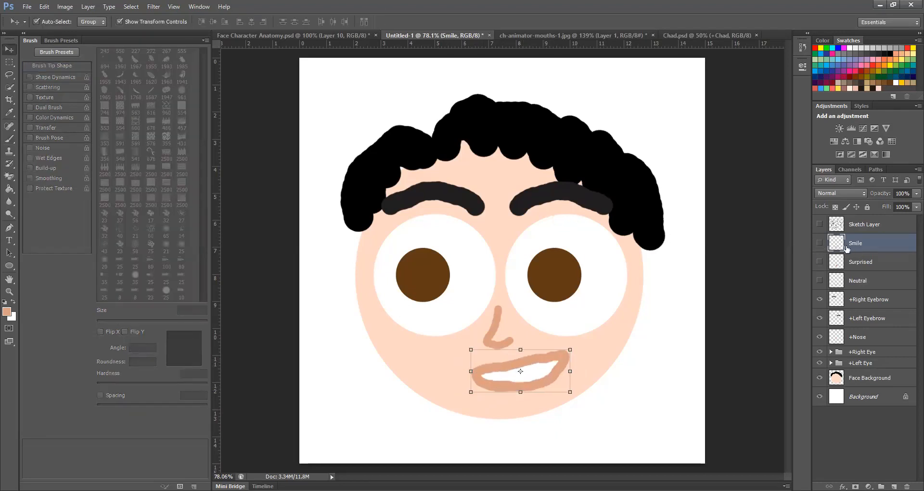
Step: Show only the Neutral mouth and put the Smile, Surprised and Neutral layers into a new group named +Mouth
{"action": "left_click", "coordinate": [820, 243]}
{"action": "left_click", "coordinate": [819, 280]}
{"action": "left_click", "coordinate": [881, 486]}
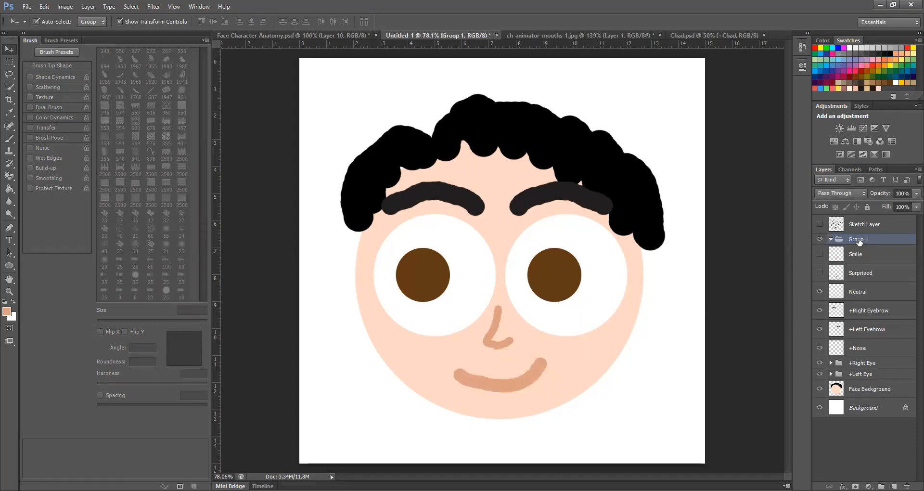
{"action": "key", "text": "Return"}
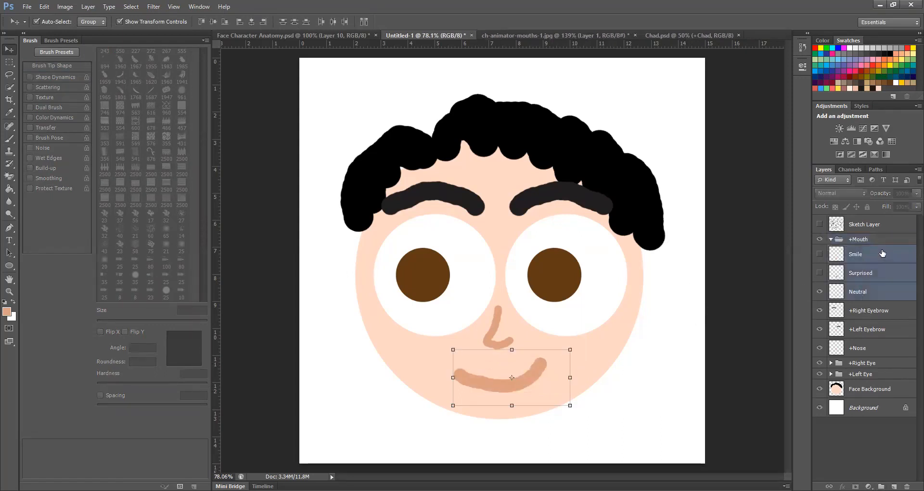
{"action": "left_click", "coordinate": [831, 239]}
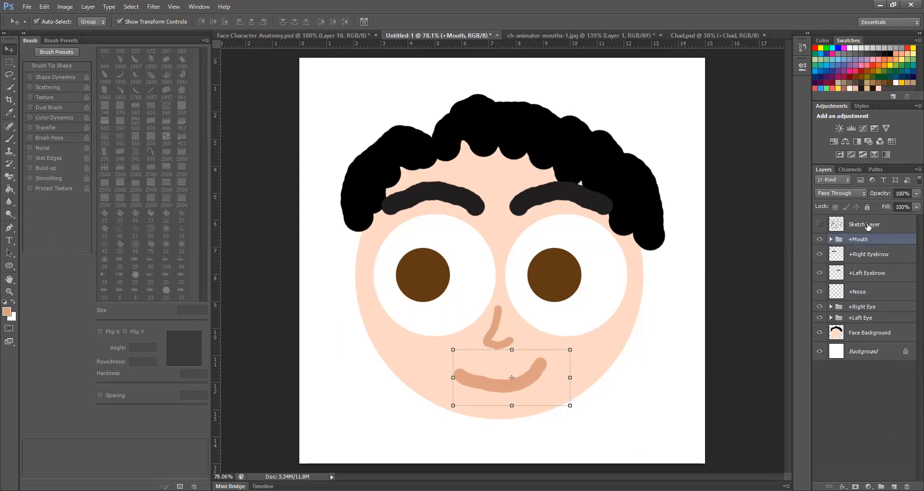
Step: Delete the Sketch Layer and the white Background layer
{"action": "left_click", "coordinate": [866, 224]}
{"action": "key", "text": "Delete"}
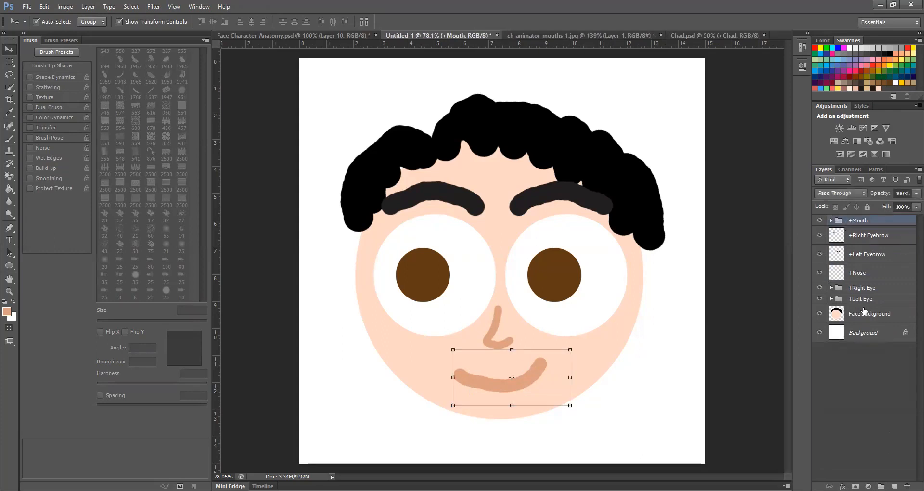
{"action": "left_click", "coordinate": [877, 339]}
{"action": "key", "text": "Delete"}
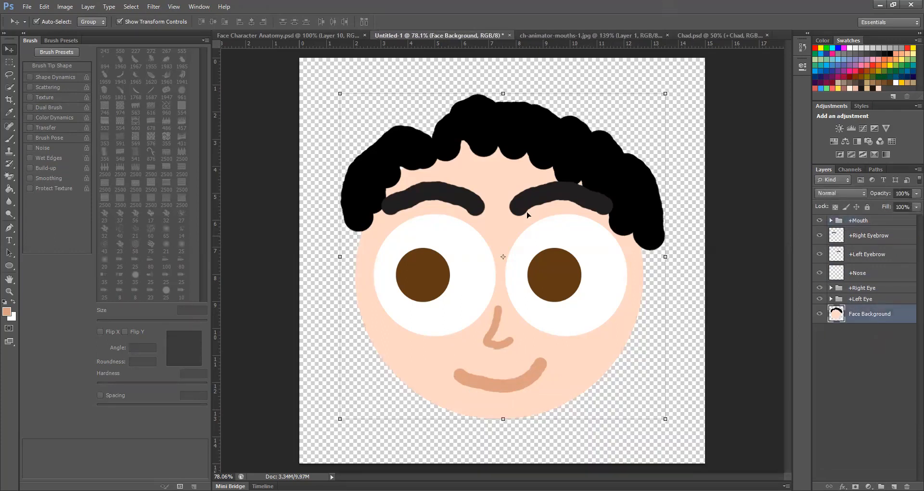
Step: Create a new group at the top of the layer stack and name it +Head
{"action": "left_click", "coordinate": [745, 201]}
{"action": "key", "text": "ctrl+minus"}
{"action": "key", "text": "ctrl+minus"}
{"action": "key", "text": "ctrl+minus"}
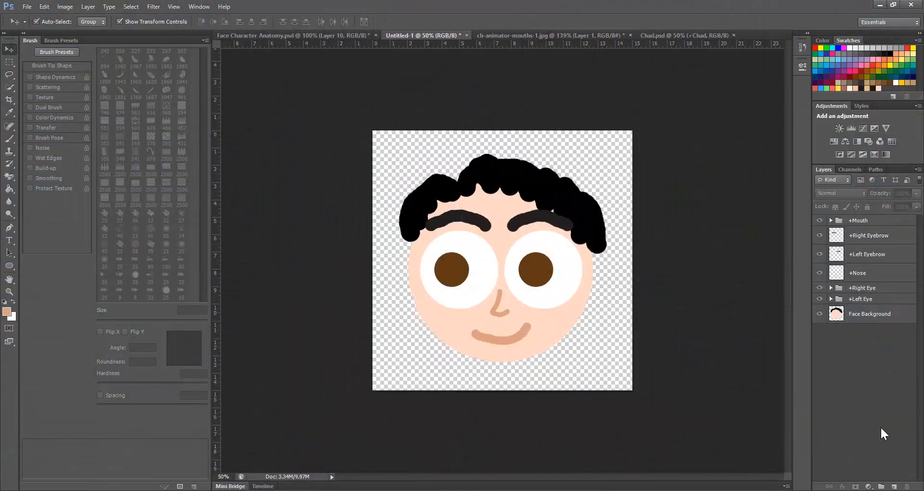
{"action": "left_click", "coordinate": [881, 486]}
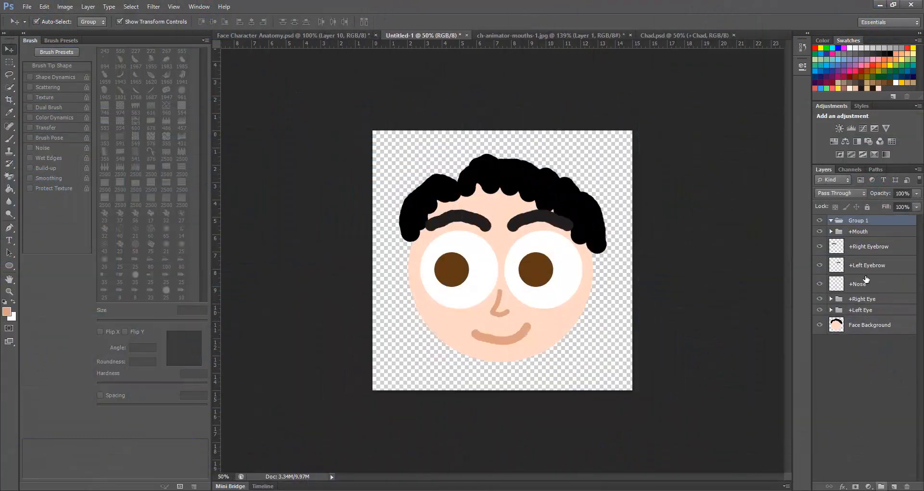
{"action": "double_click", "coordinate": [862, 220]}
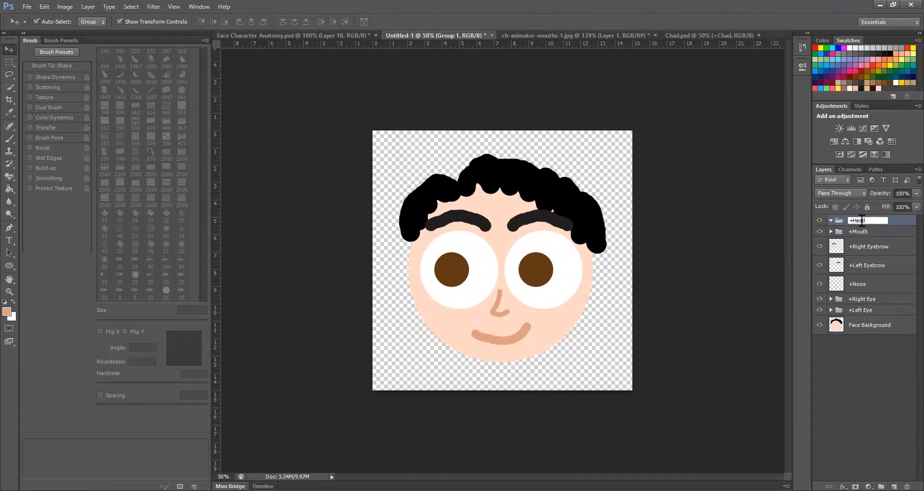
{"action": "key", "text": "Return"}
Step: Check the group naming in Chad.psd and rename the new top group as Head
{"action": "left_click", "coordinate": [698, 34]}
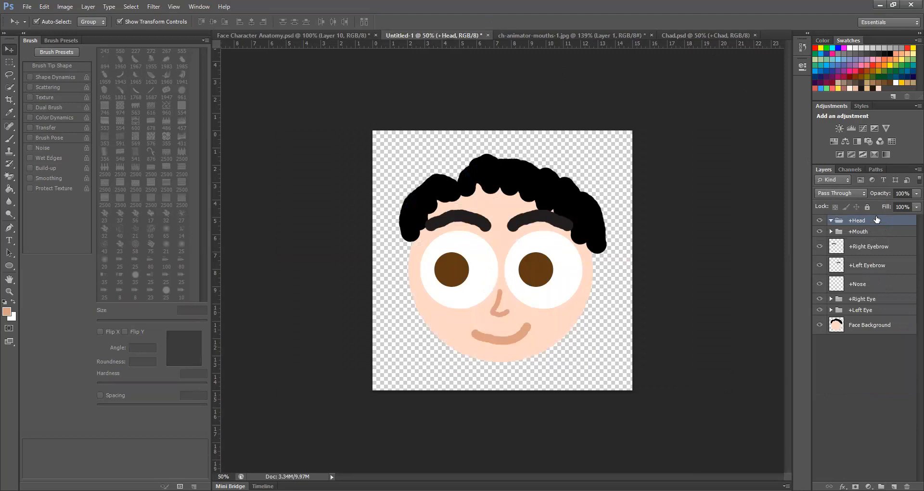
{"action": "key", "text": "ctrl+alt+z"}
{"action": "key", "text": "ctrl+alt+z"}
{"action": "key", "text": "ctrl+shift+z"}
{"action": "double_click", "coordinate": [863, 220]}
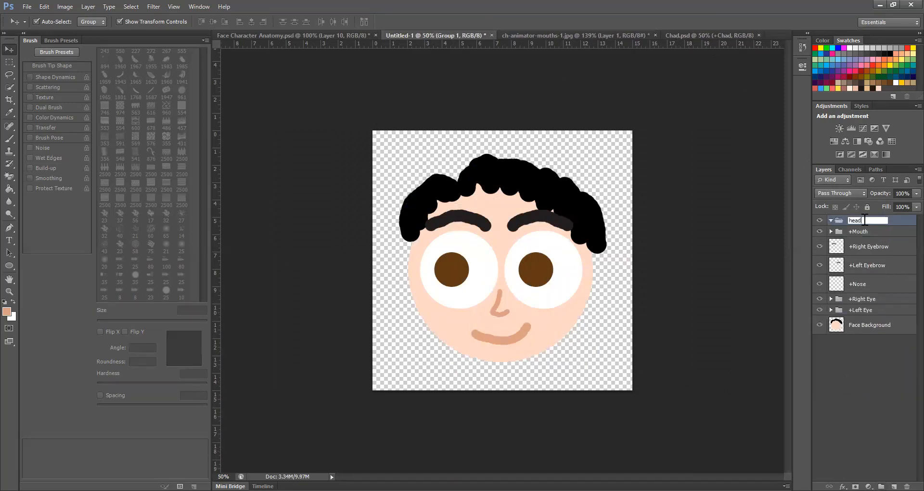
Step: Move all layers and groups from +Mouth to Face Background into the Head group and collapse it
{"action": "left_click", "coordinate": [873, 232]}
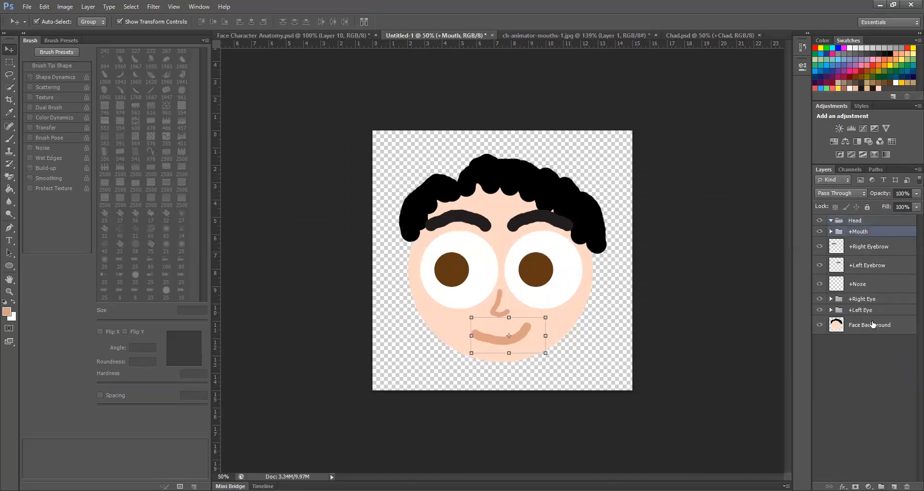
{"action": "left_click", "coordinate": [868, 325], "text": "shift"}
{"action": "left_click_drag", "start_coordinate": [870, 221], "coordinate": [867, 222]}
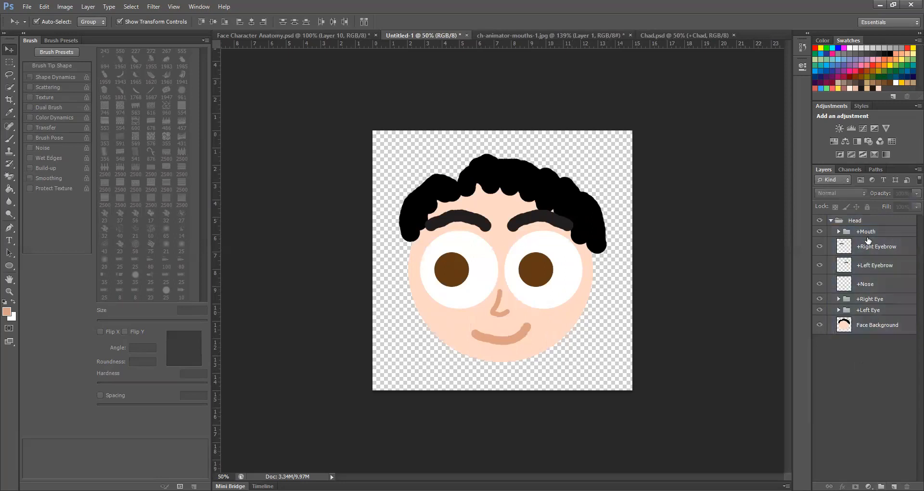
{"action": "left_click", "coordinate": [830, 220]}
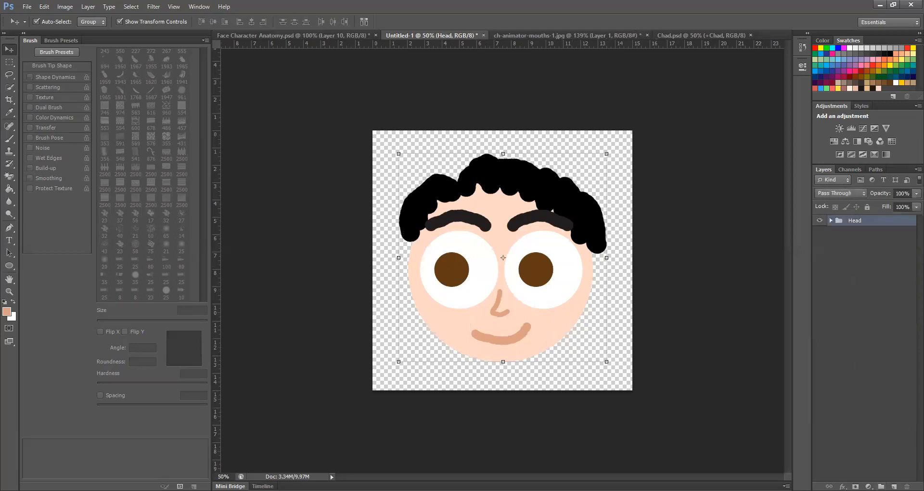
Step: Create a group named +Character Name, place the Head group inside it and expand both groups
{"action": "left_click", "coordinate": [881, 486]}
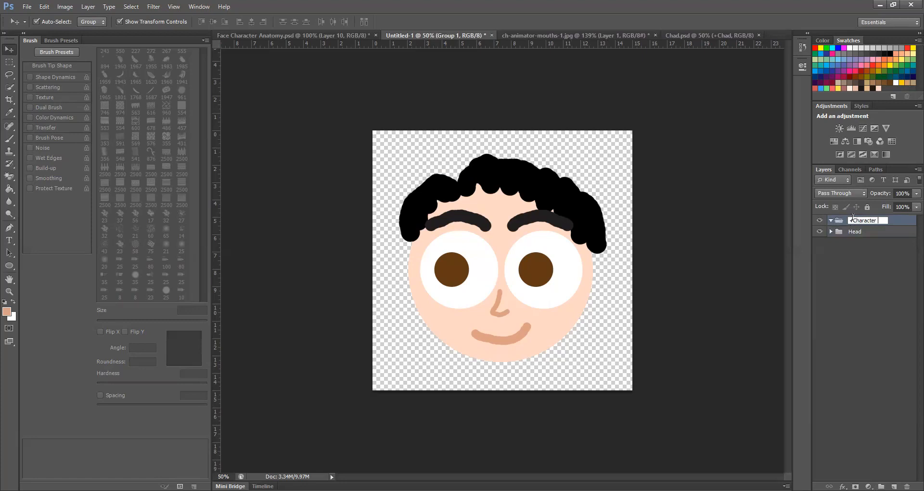
{"action": "type", "text": "e"}
{"action": "key", "text": "Return"}
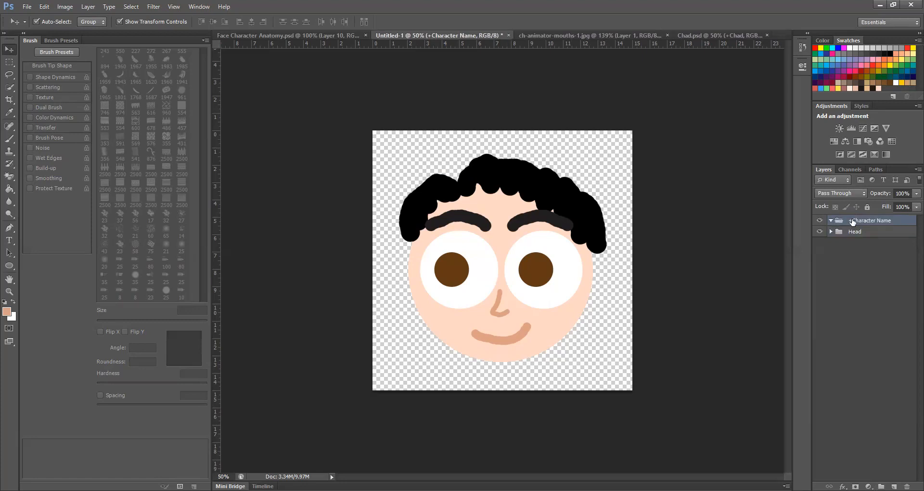
{"action": "left_click", "coordinate": [872, 234]}
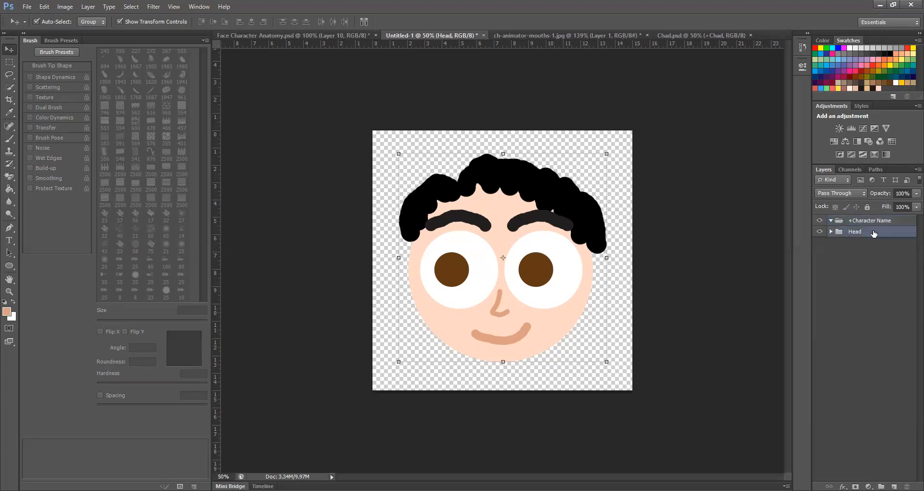
{"action": "left_click", "coordinate": [829, 221]}
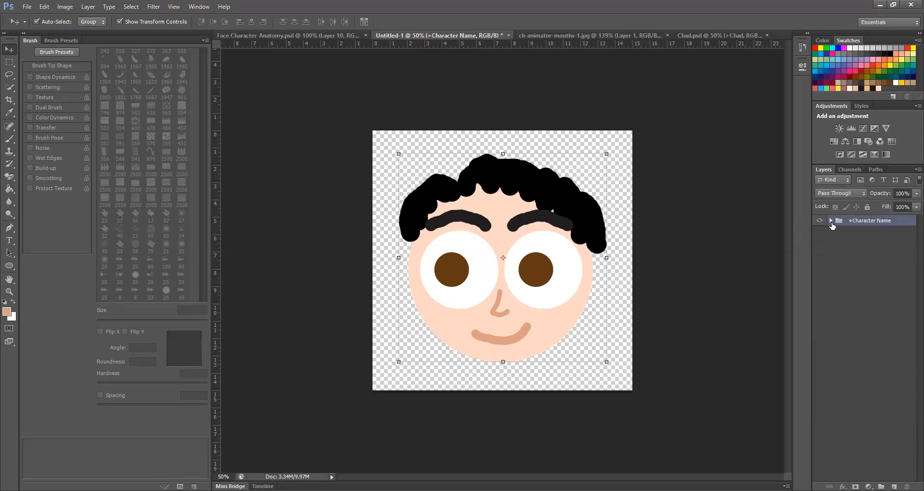
{"action": "left_click", "coordinate": [830, 221]}
{"action": "left_click", "coordinate": [838, 231]}
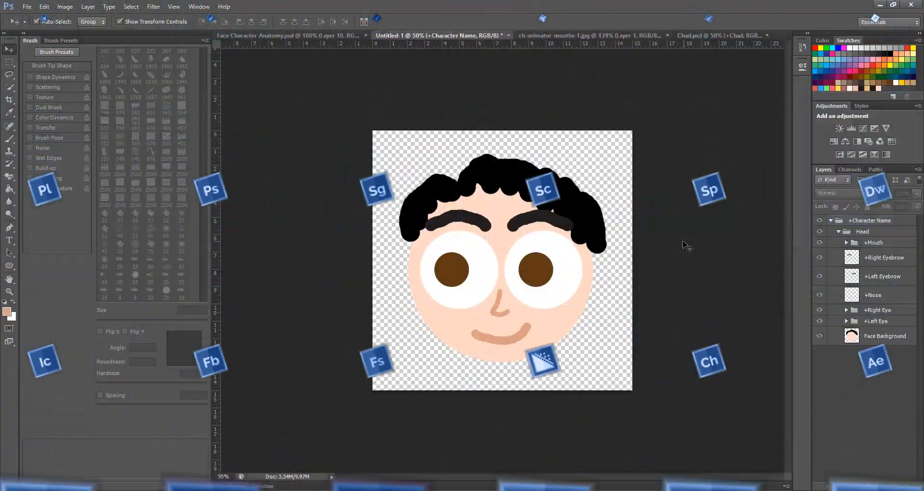
{"action": "left_click", "coordinate": [758, 249]}
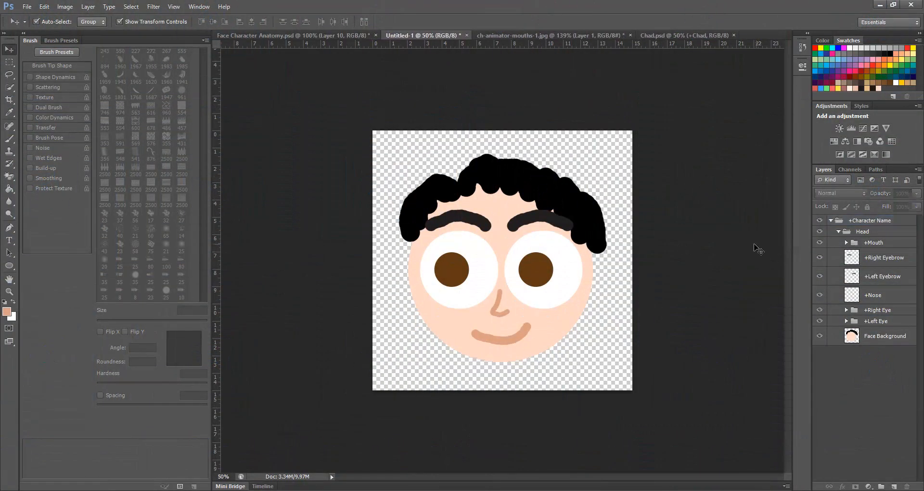
Step: Save the document in Photoshop format in the 12 PRINCIPLES folder as SAMPLE CHARACTER IN CHARACTER ANIMATOR
{"action": "key", "text": "ctrl+shift+s"}
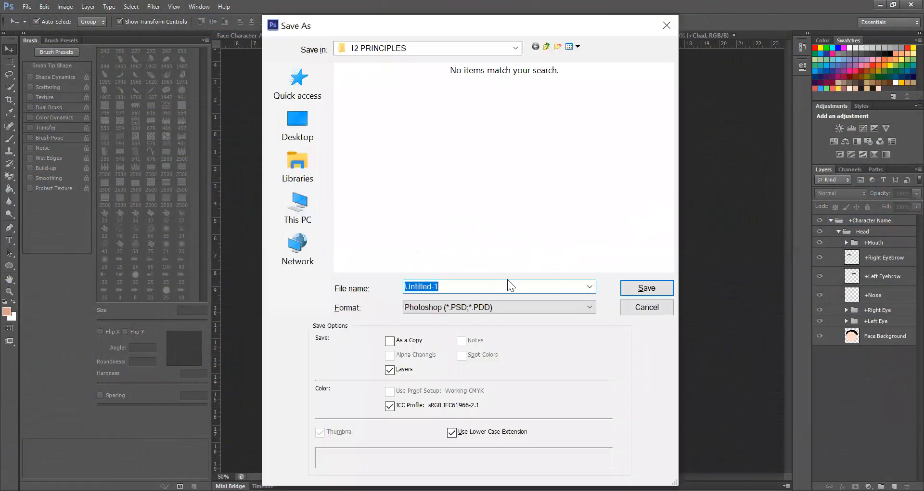
{"action": "type", "text": "SAMPLE CHARACTER A"}
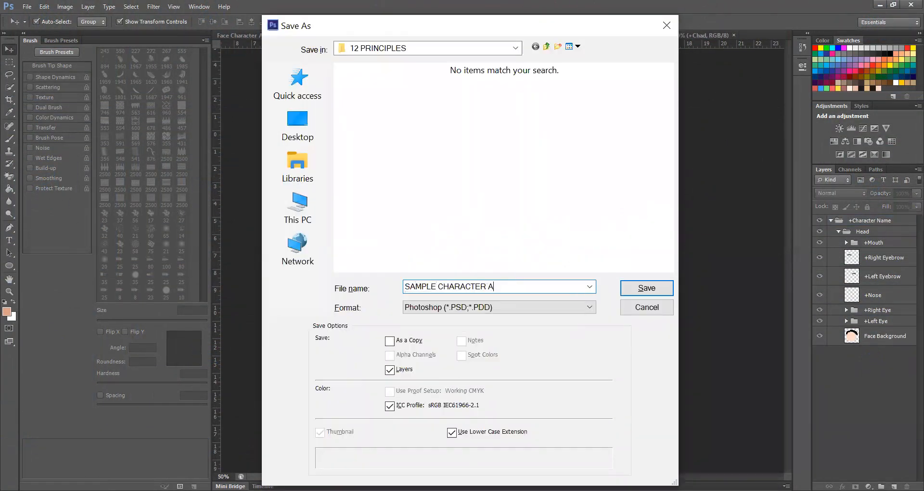
{"action": "type", "text": "N CHARACTER ANIMATOR"}
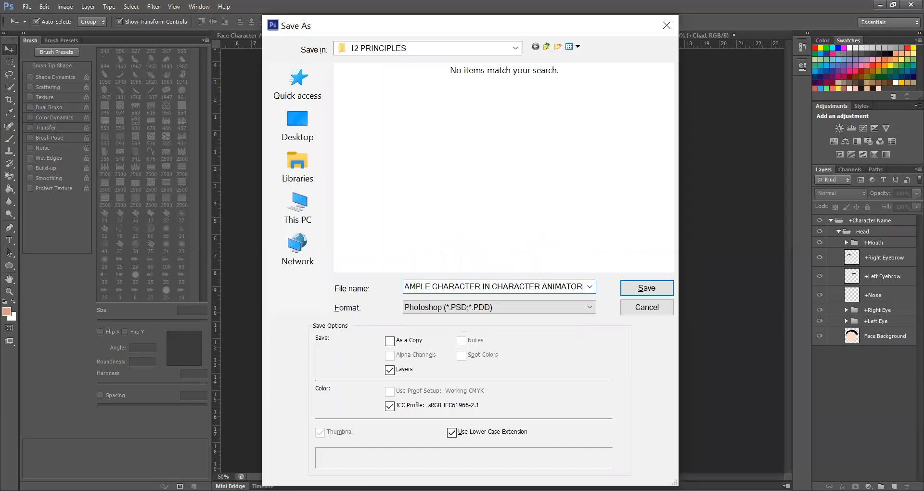
{"action": "key", "text": "Return"}
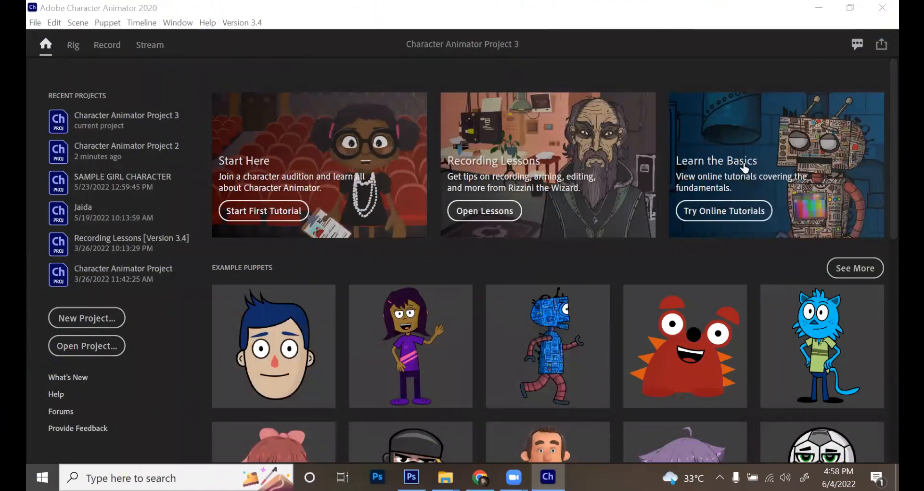
Step: Create a new Character Animator project named SAMPLE
{"action": "scroll", "coordinate": [745, 164], "scroll_direction": "down", "scroll_amount": 5}
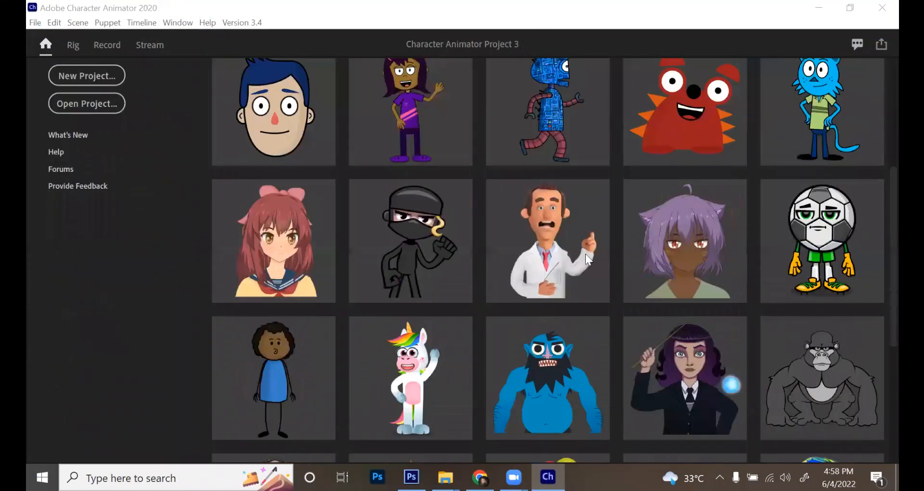
{"action": "scroll", "coordinate": [794, 289], "scroll_direction": "down", "scroll_amount": 5}
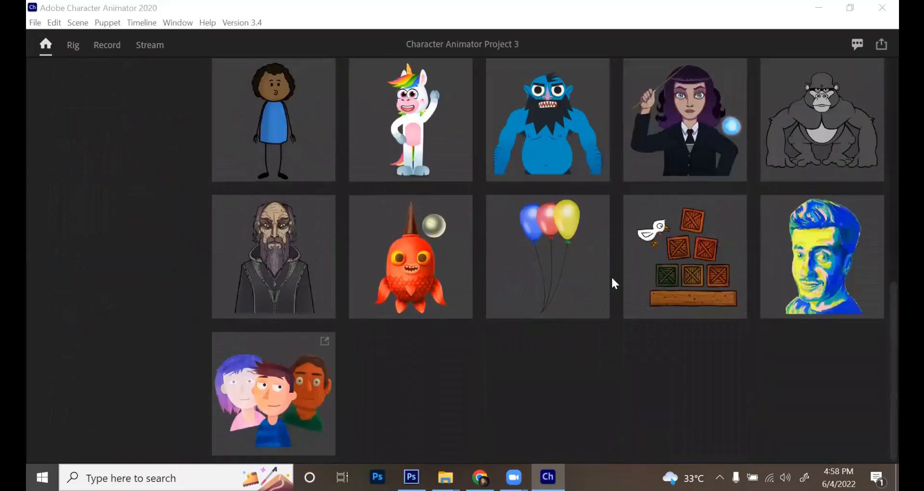
{"action": "scroll", "coordinate": [734, 243], "scroll_direction": "up", "scroll_amount": 10}
{"action": "left_click", "coordinate": [104, 321]}
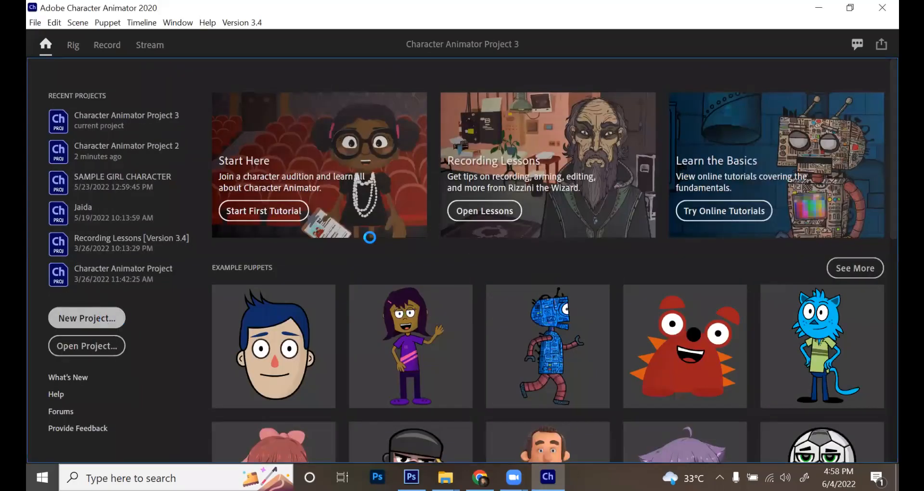
{"action": "type", "text": "SAMPLE"}
{"action": "key", "text": "Return"}
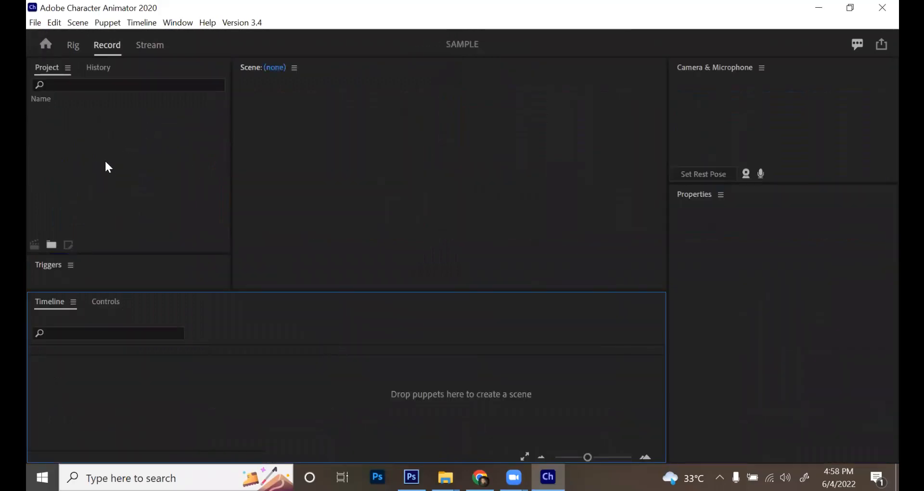
Step: Import the SAMPLE CHARACTER IN CHARACTER ANIMATOR Photoshop file from the 12 PRINCIPLES folder and open the puppet for rigging
{"action": "double_click", "coordinate": [106, 162]}
{"action": "left_click", "coordinate": [339, 144]}
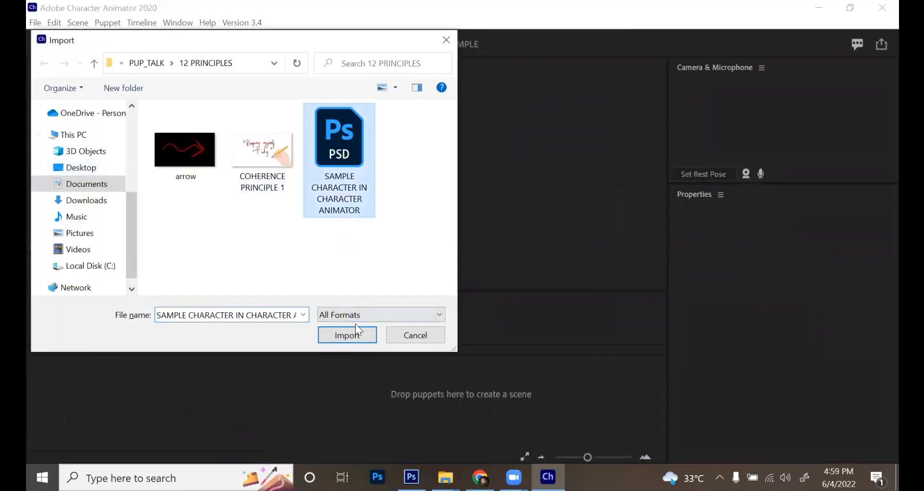
{"action": "left_click", "coordinate": [363, 329]}
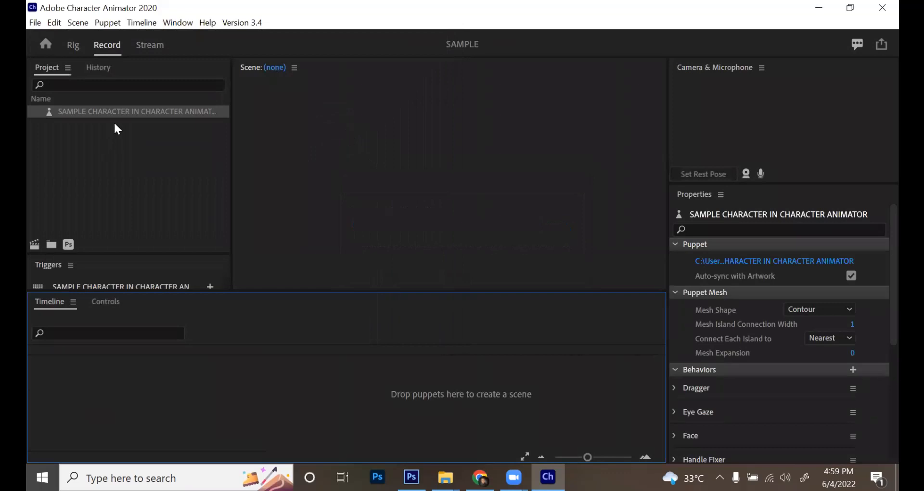
{"action": "double_click", "coordinate": [125, 109]}
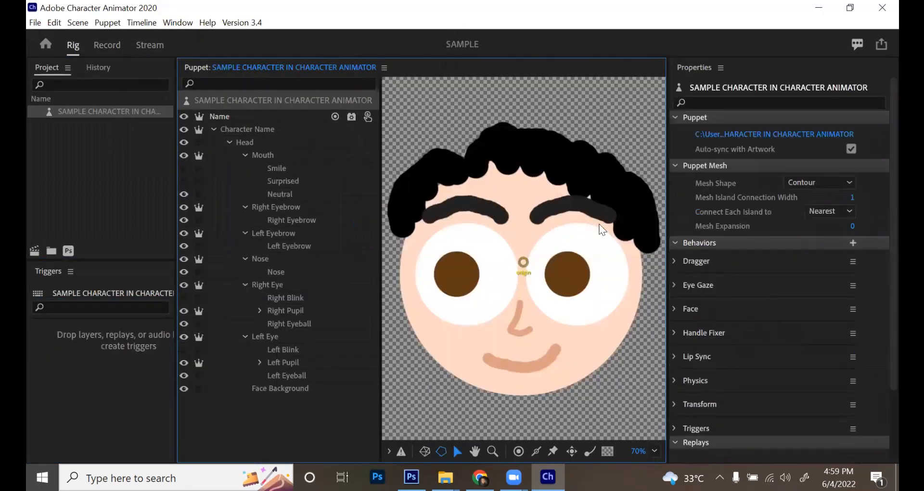
Step: Add the puppet to a new scene and turn on the webcam for face tracking
{"action": "left_click", "coordinate": [36, 250]}
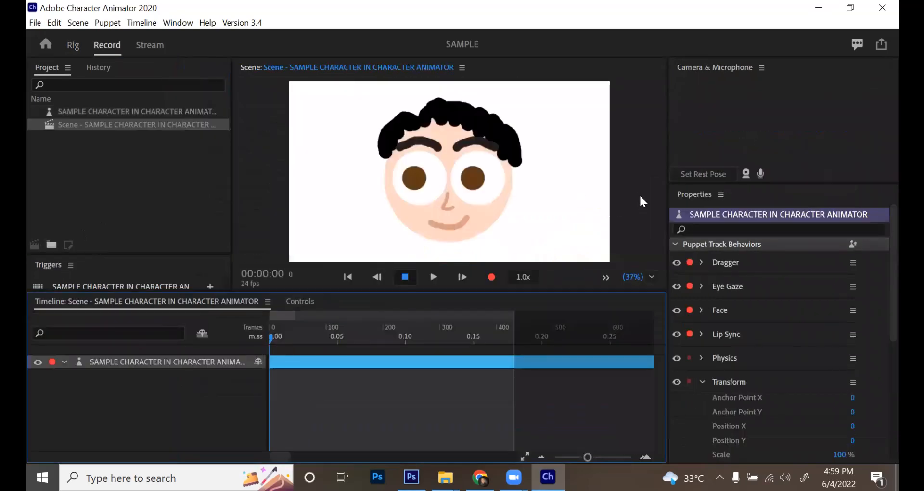
{"action": "left_click", "coordinate": [746, 172]}
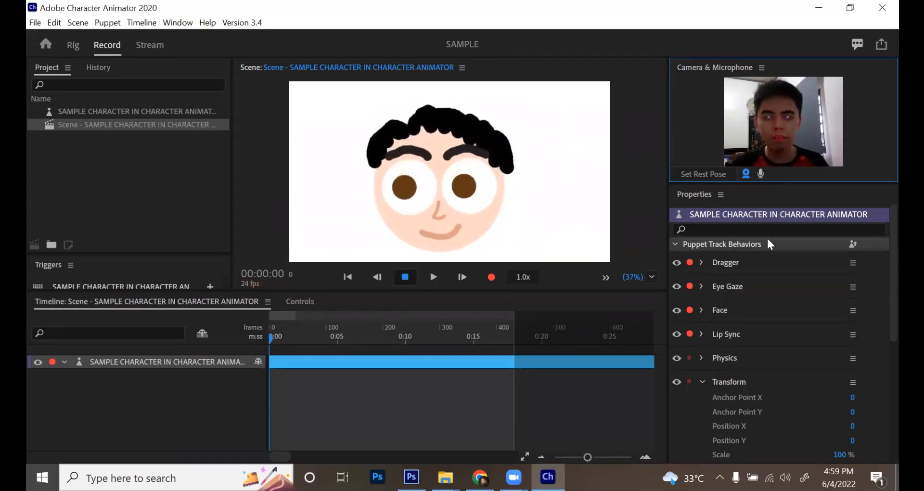
Step: Expand the puppet's Face behavior settings and disable Move Eyebrows Together
{"action": "scroll", "coordinate": [841, 345], "scroll_direction": "down", "scroll_amount": 5}
{"action": "scroll", "coordinate": [818, 337], "scroll_direction": "up", "scroll_amount": 5}
{"action": "left_click", "coordinate": [700, 313]}
{"action": "left_click", "coordinate": [700, 309]}
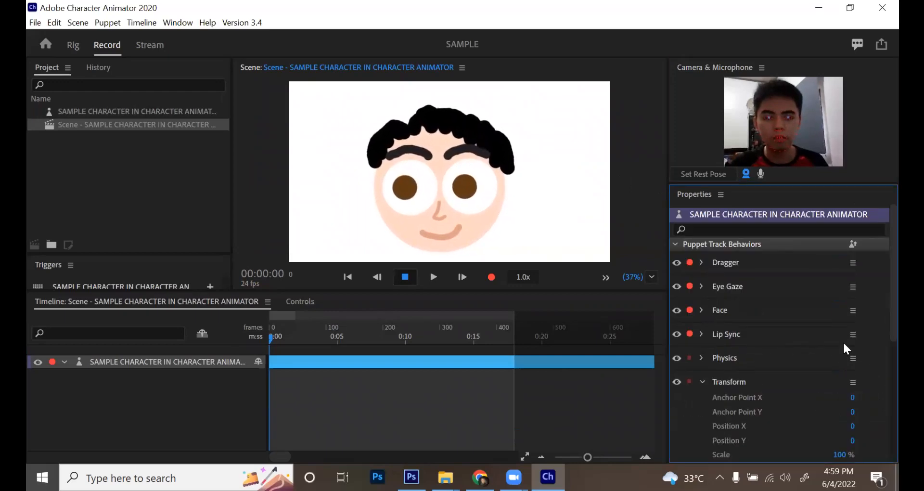
{"action": "scroll", "coordinate": [801, 331], "scroll_direction": "down", "scroll_amount": 5}
{"action": "left_click", "coordinate": [851, 278]}
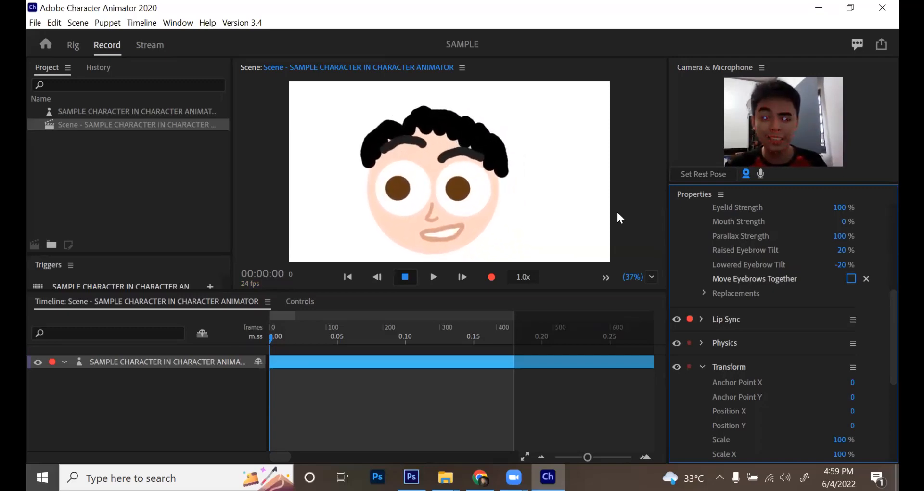
Step: Disable Blink Eyes Together in the Face behavior's Replacements settings and turn off the webcam
{"action": "left_click", "coordinate": [704, 293]}
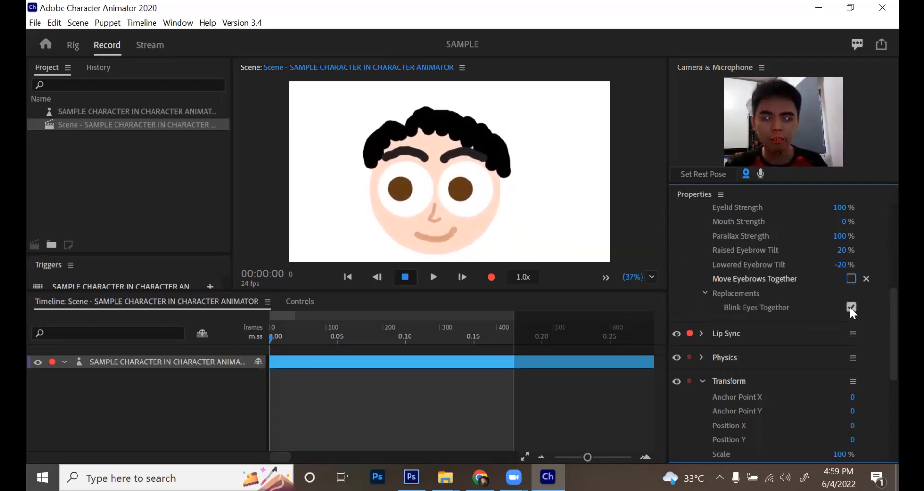
{"action": "left_click", "coordinate": [850, 307]}
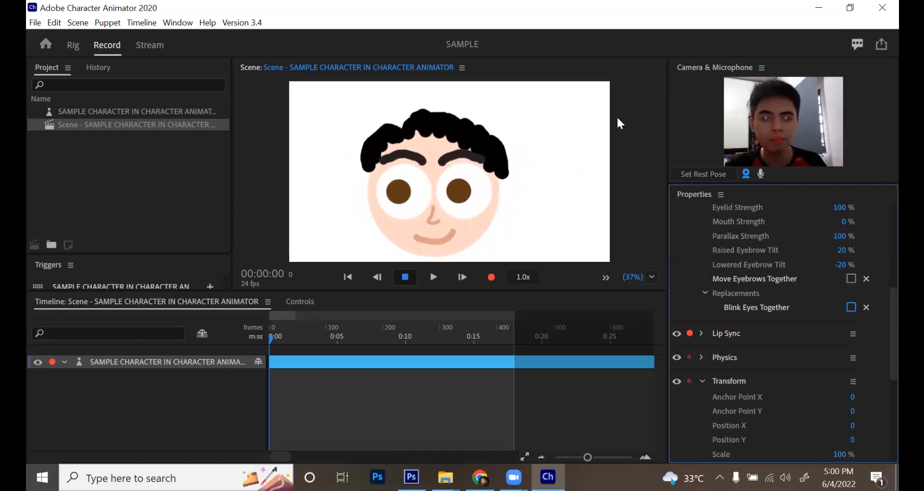
{"action": "left_click", "coordinate": [746, 174]}
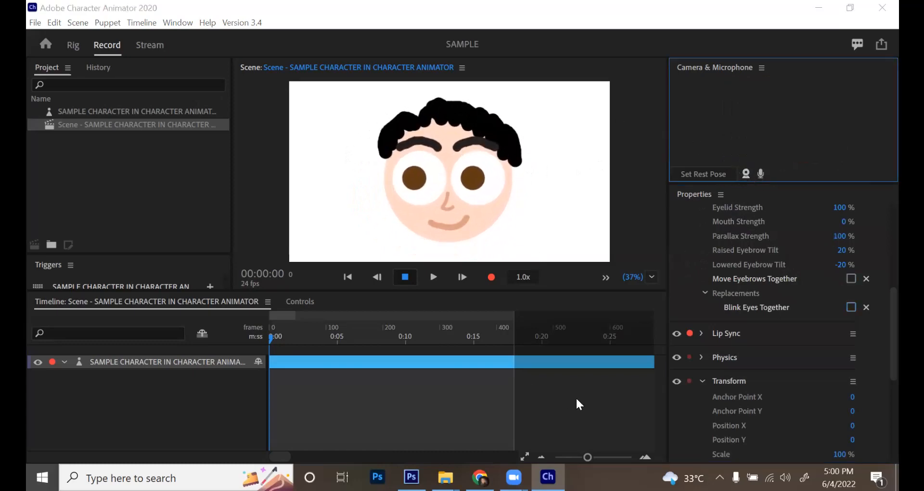